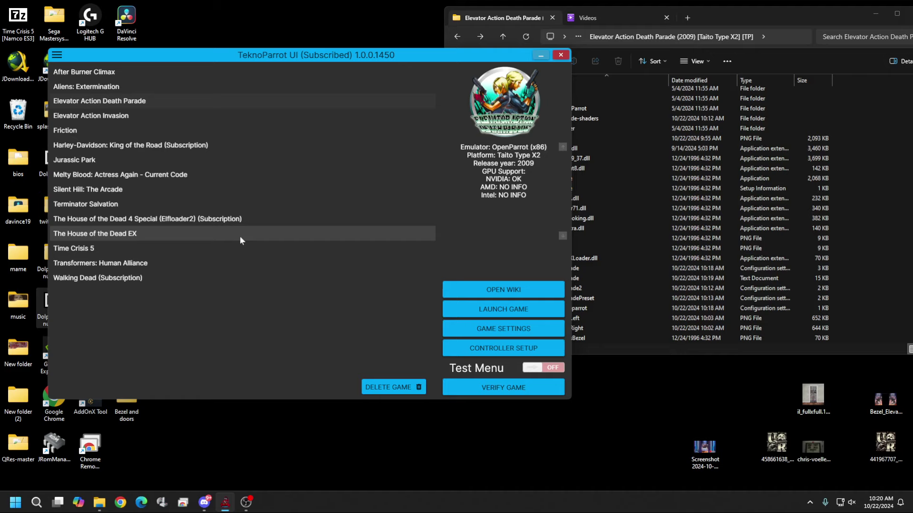
# Delete Elevator Action Death Parade from the game library.
pyautogui.click(133, 107)
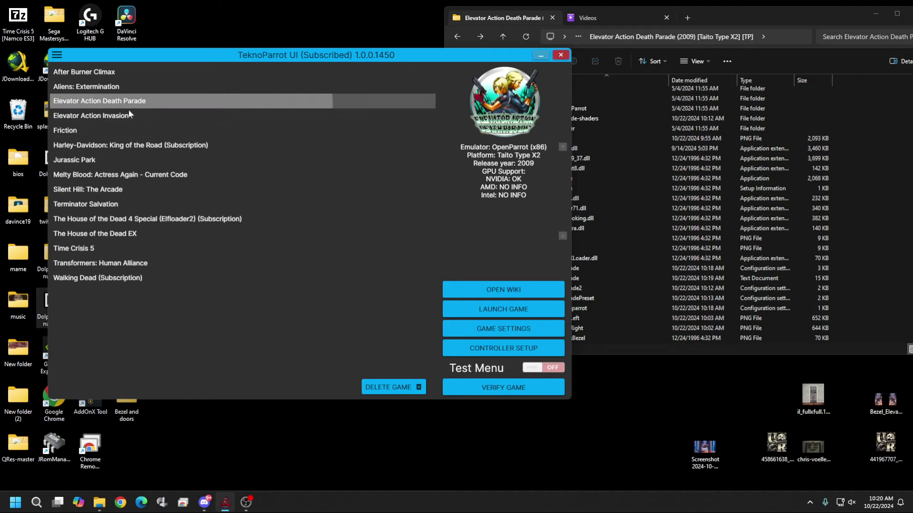
pyautogui.click(399, 394)
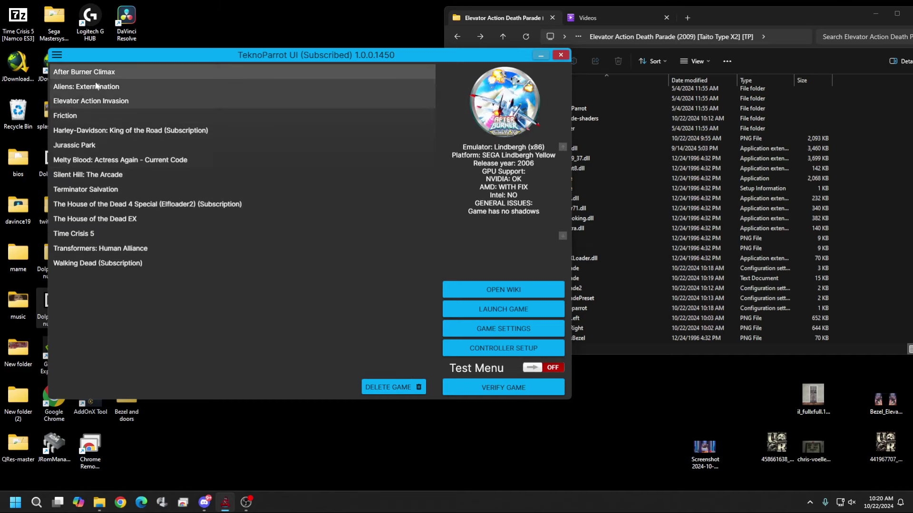
# Open the list of games that can be added and filter it by the Shooter genre.
pyautogui.click(57, 55)
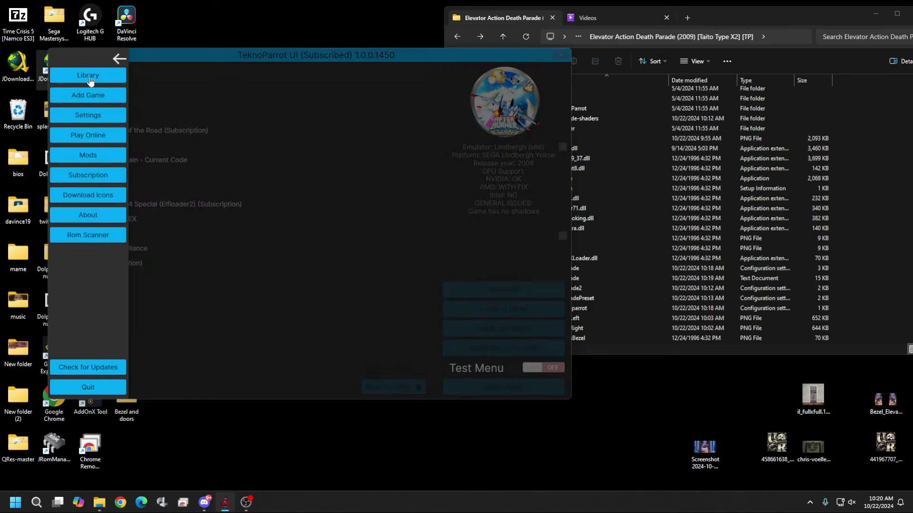
pyautogui.click(95, 94)
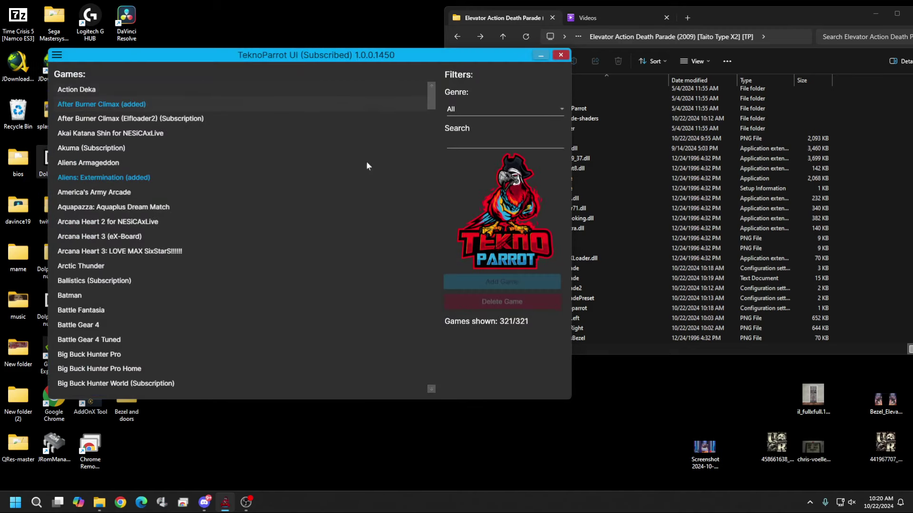
pyautogui.click(501, 109)
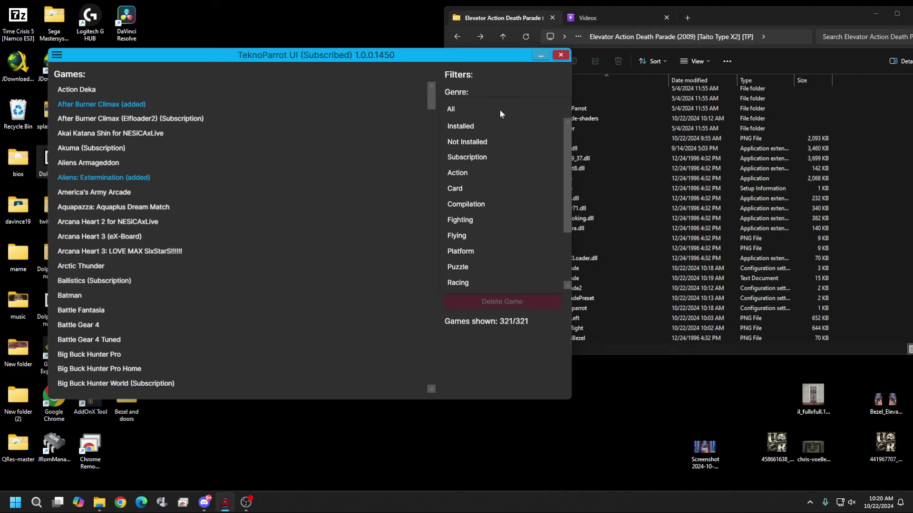
pyautogui.scroll(-2, 477, 189)
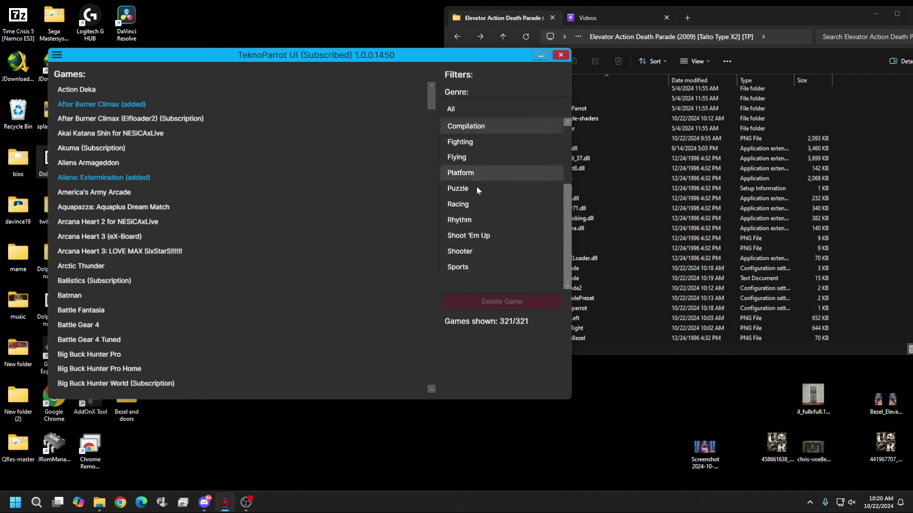
pyautogui.click(466, 250)
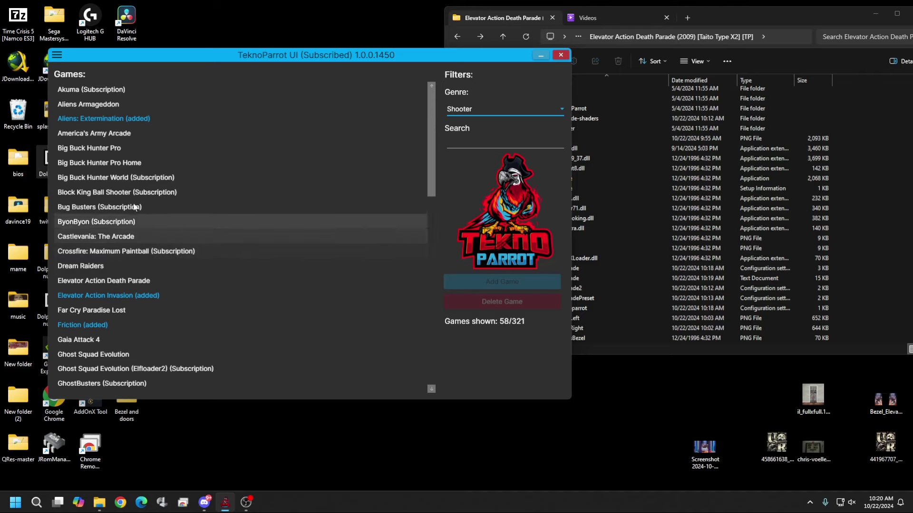
# Add Elevator Action Death Parade to the library from the filtered Shooter list.
pyautogui.scroll(-1, 208, 219)
pyautogui.scroll(-2, 208, 219)
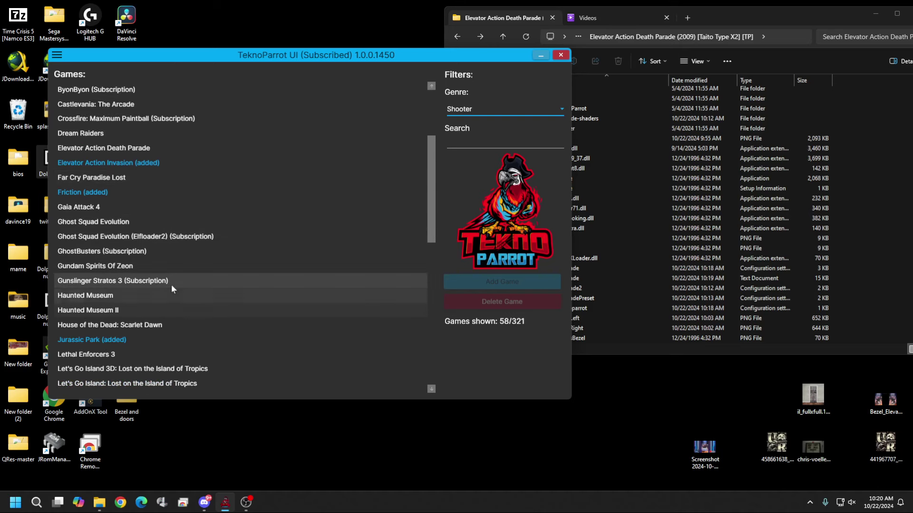
pyautogui.click(87, 149)
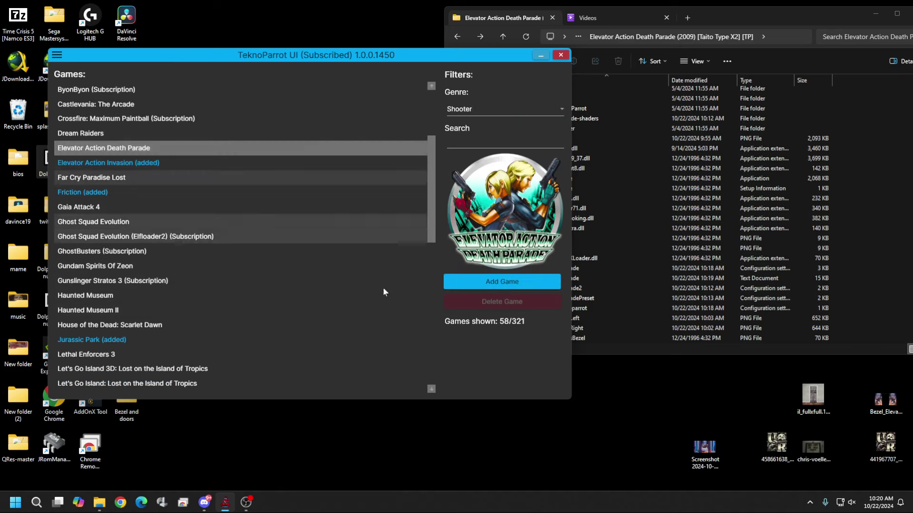
pyautogui.click(482, 283)
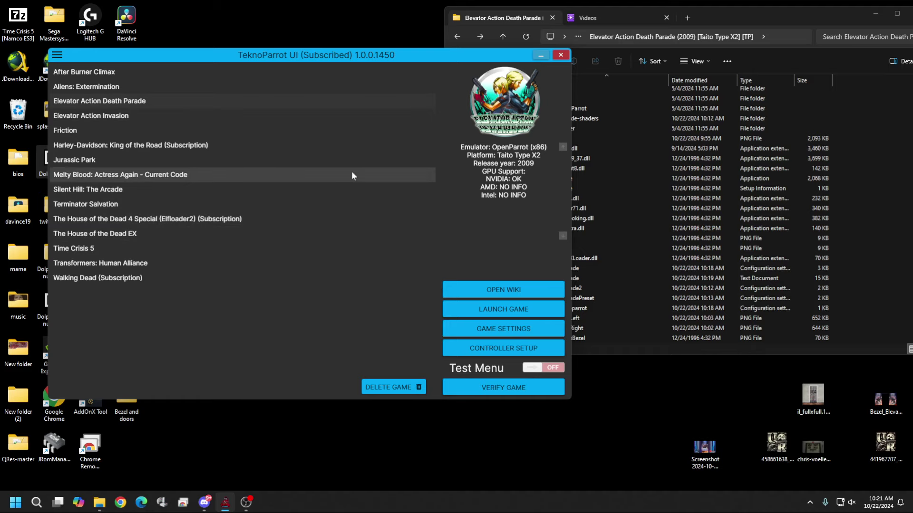
# Switch to File Explorer, locate the Elevator Action Death Parade (2009) folder inside TeknoParrot, and examine its files.
pyautogui.click(714, 218)
pyautogui.hotkey('alt', 'Up')
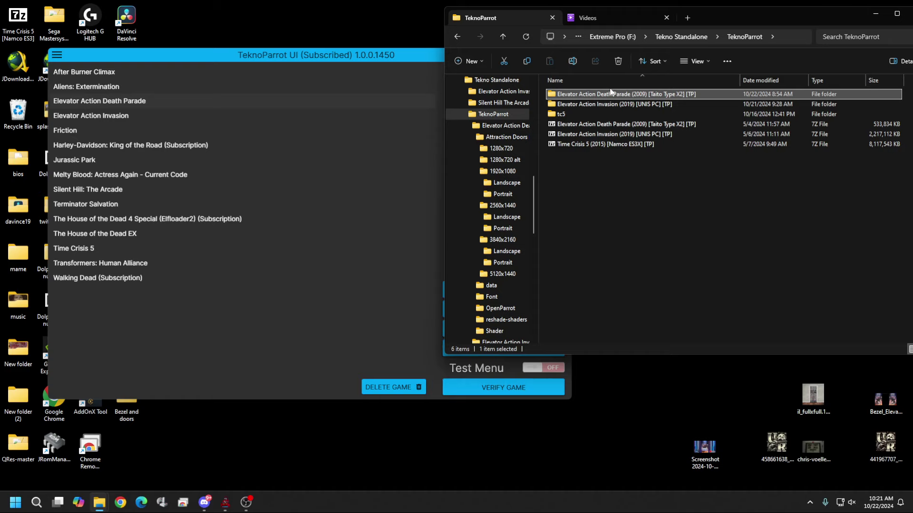
pyautogui.moveTo(599, 97)
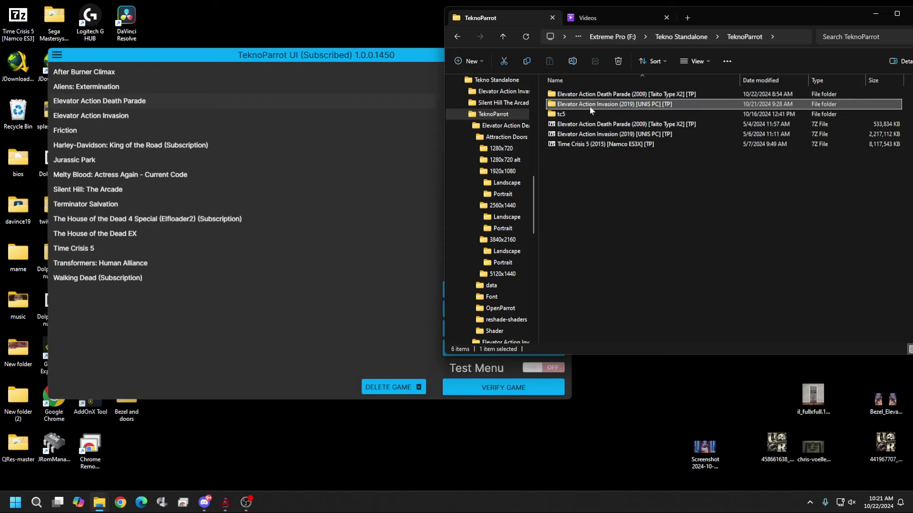
pyautogui.doubleClick(604, 95)
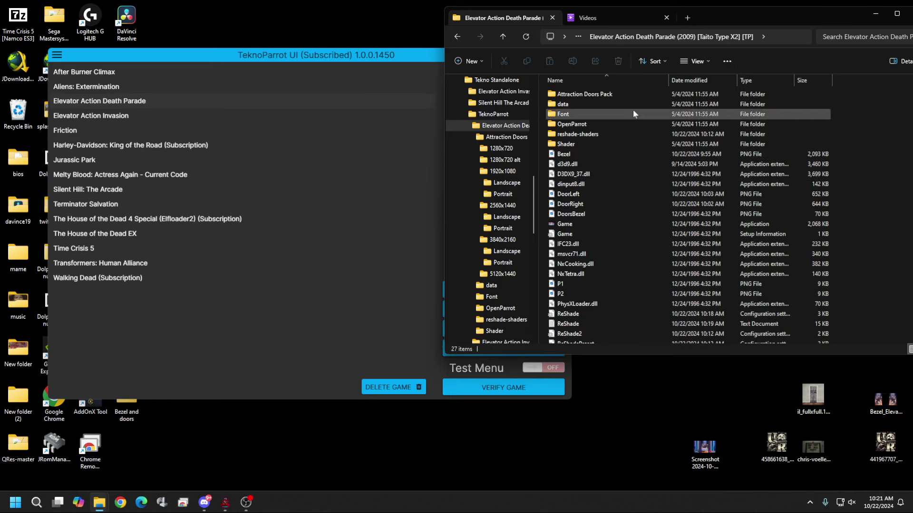
pyautogui.moveTo(633, 112)
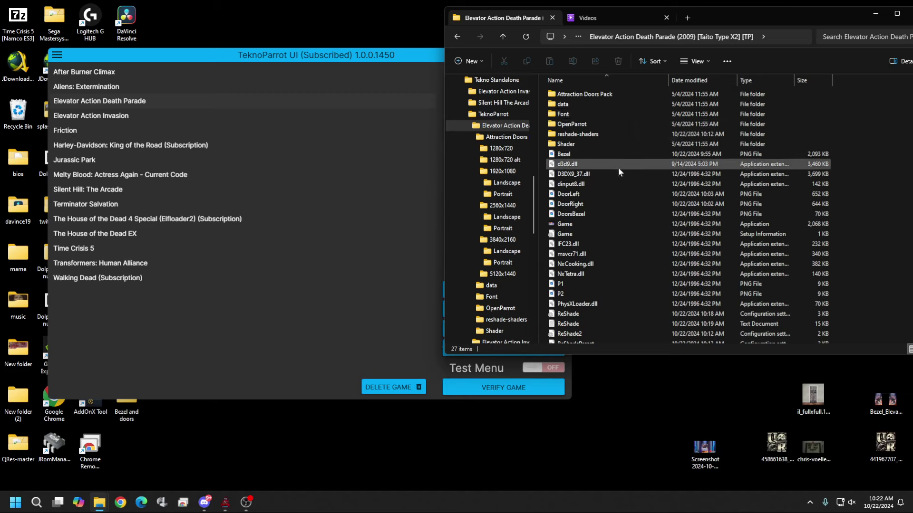
pyautogui.moveTo(619, 167)
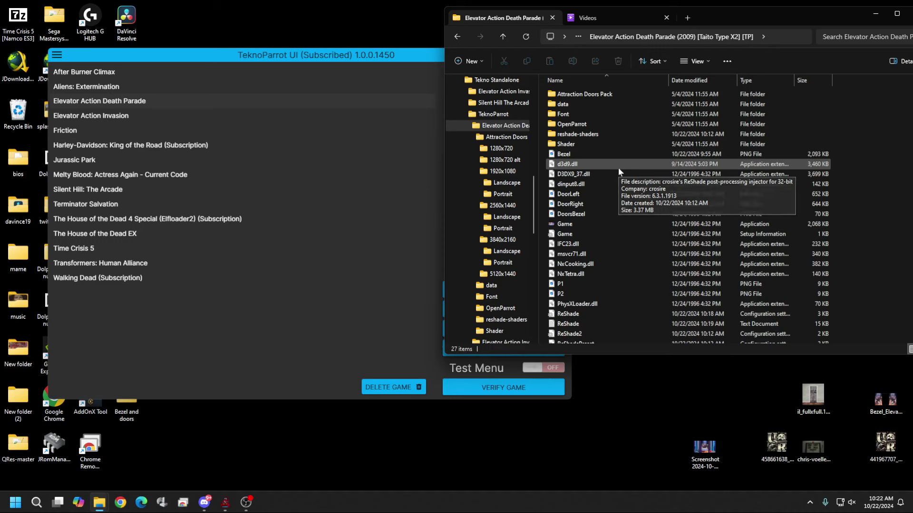
# Delete the DoorLeft, DoorRight and DoorsBezel images from the Elevator Action Death Parade folder.
pyautogui.moveTo(761, 14); pyautogui.dragTo(655, 30)
pyautogui.scroll(-1, 645, 201)
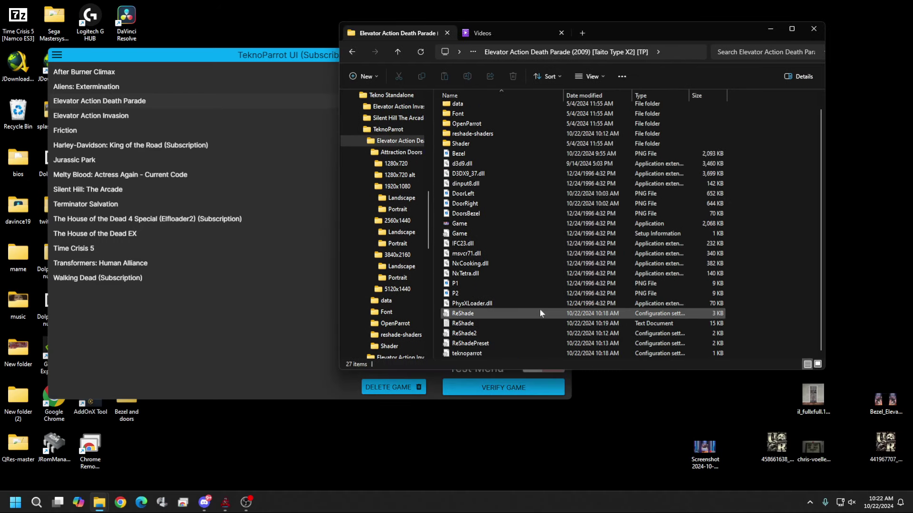
pyautogui.scroll(1, 475, 292)
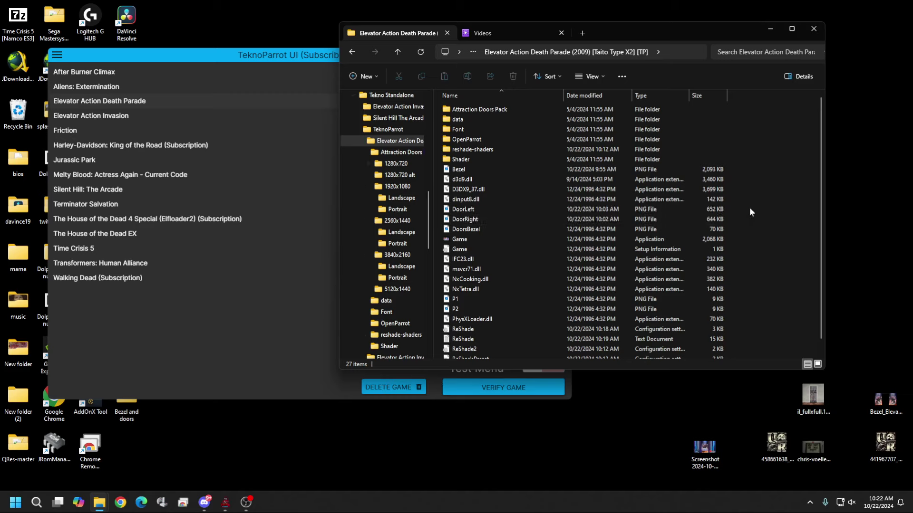
pyautogui.moveTo(750, 208); pyautogui.dragTo(556, 232)
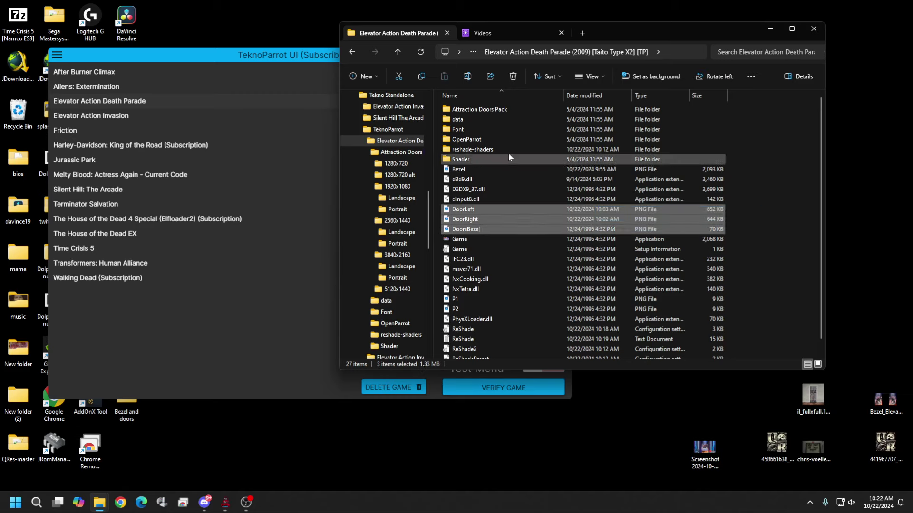
pyautogui.click(513, 78)
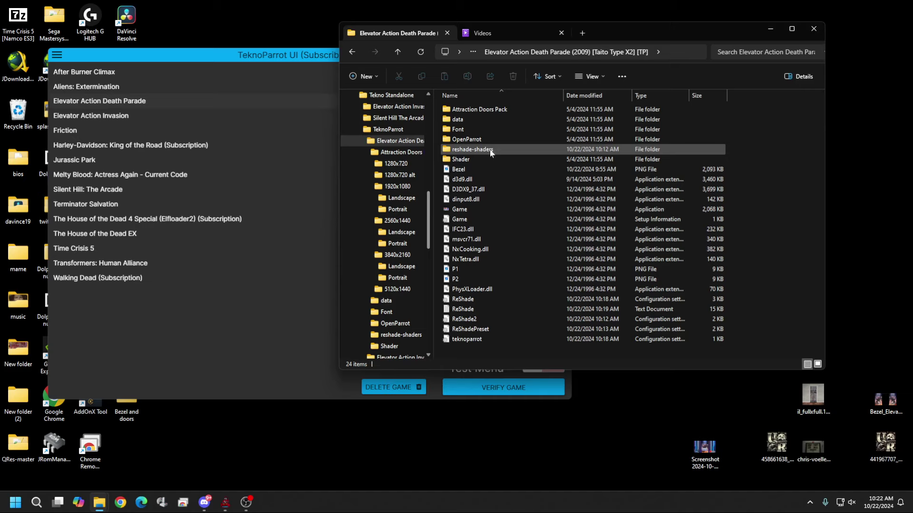
# Delete the reshade-shaders folder and the four ReShade configuration and text files from the game folder.
pyautogui.click(491, 149)
pyautogui.click(513, 76)
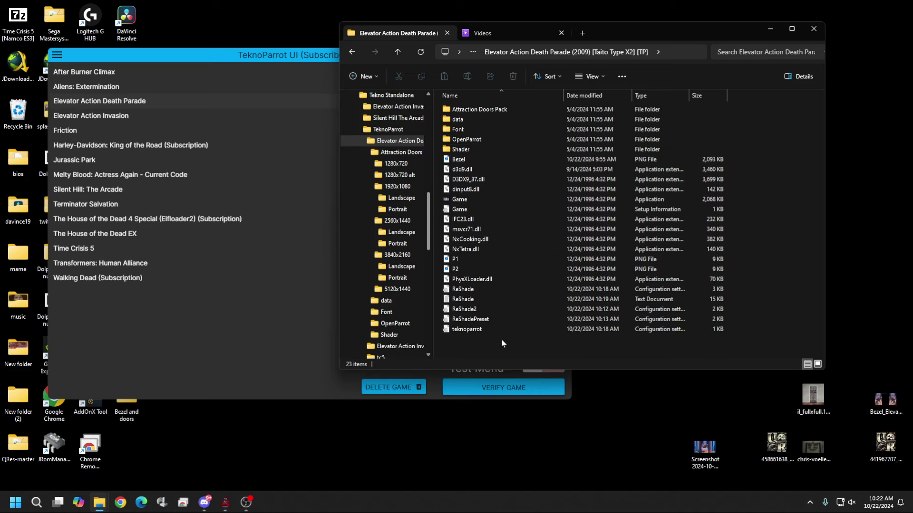
pyautogui.moveTo(744, 288); pyautogui.dragTo(784, 309)
pyautogui.moveTo(736, 291); pyautogui.dragTo(685, 322)
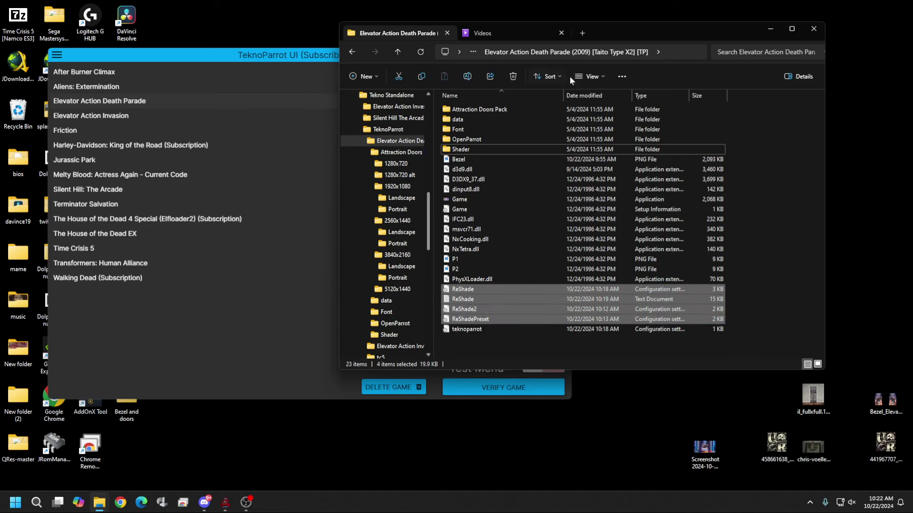
pyautogui.click(513, 75)
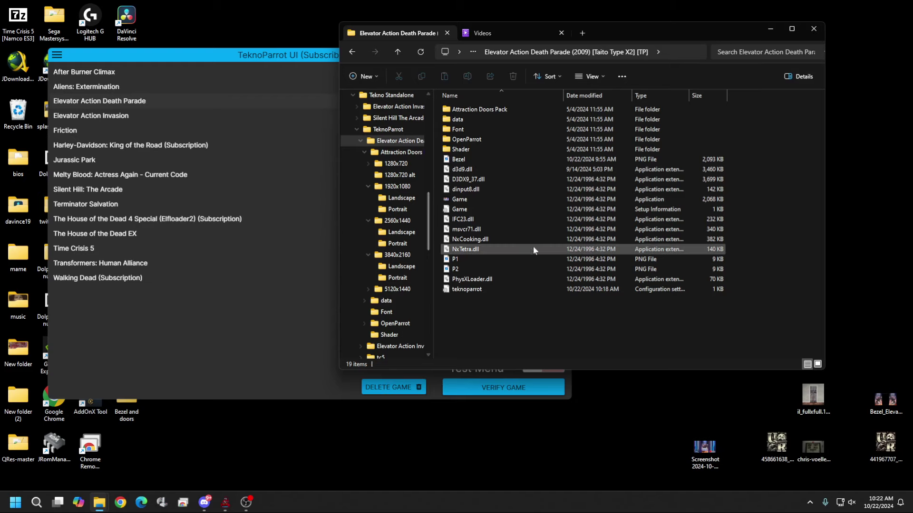
pyautogui.click(513, 260)
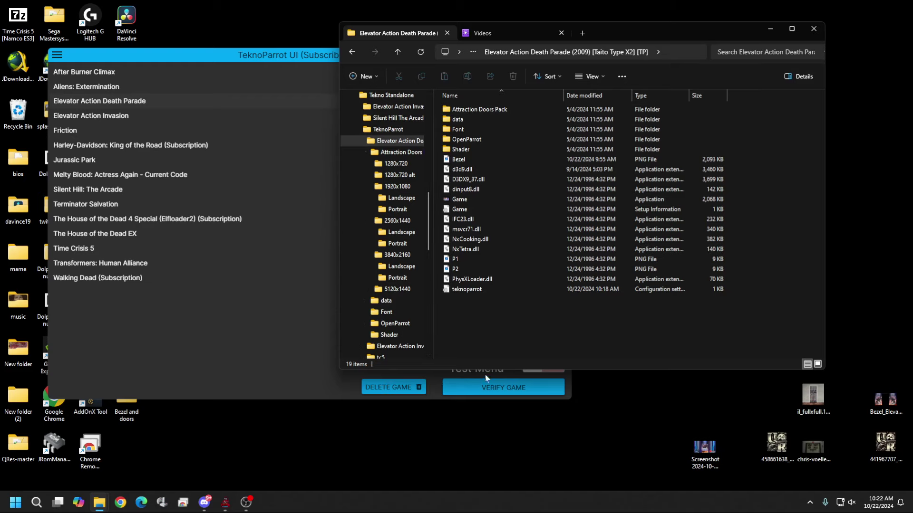
# Switch to TeknoParrot and set the game executable to Game.exe in F:\Tekno Standalone\TeknoParrot\Elevator Action Death Parade (2009) [Taito Type X2] [TP].
pyautogui.click(145, 364)
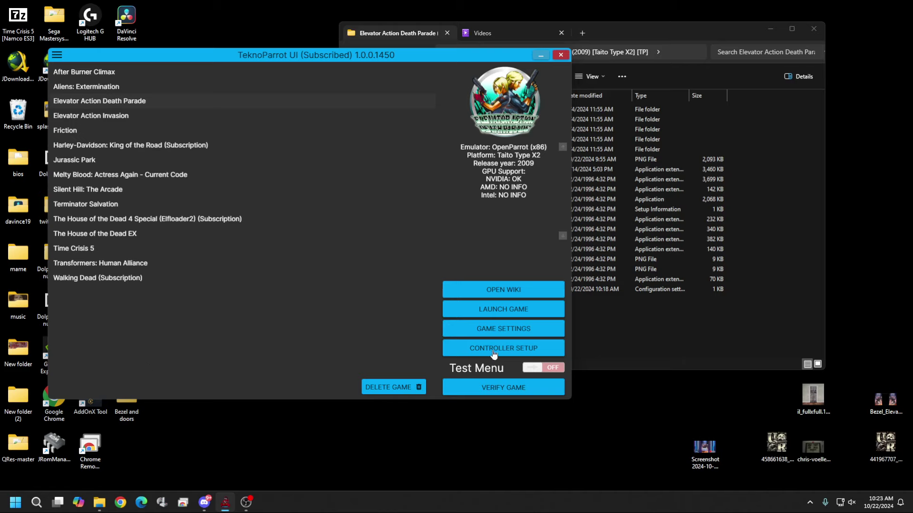
pyautogui.click(497, 334)
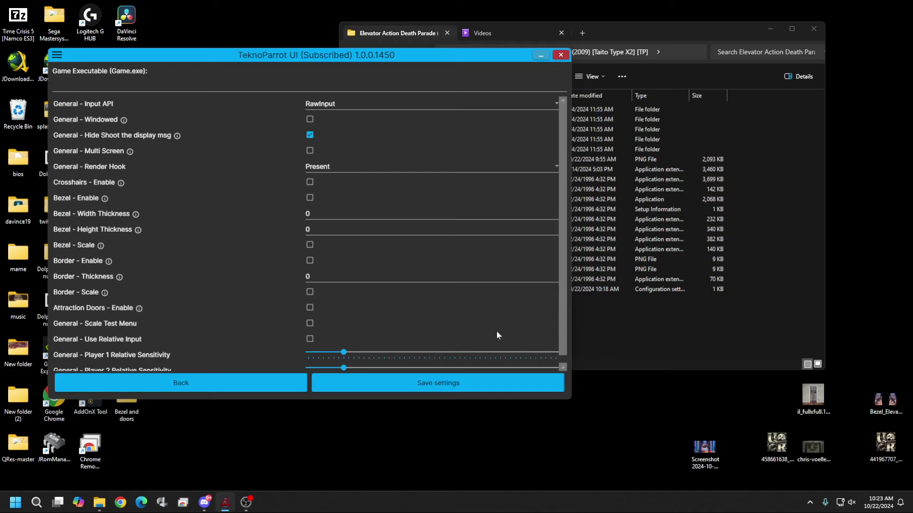
pyautogui.click(515, 83)
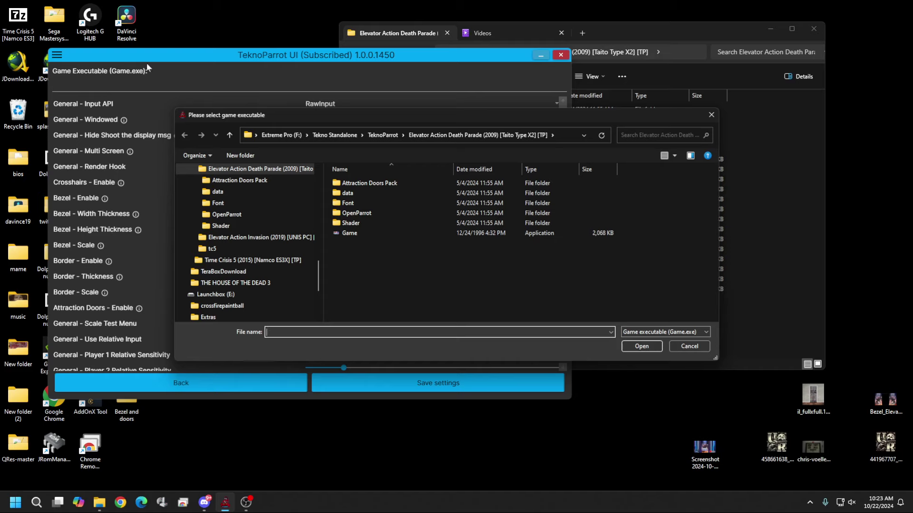
pyautogui.click(276, 137)
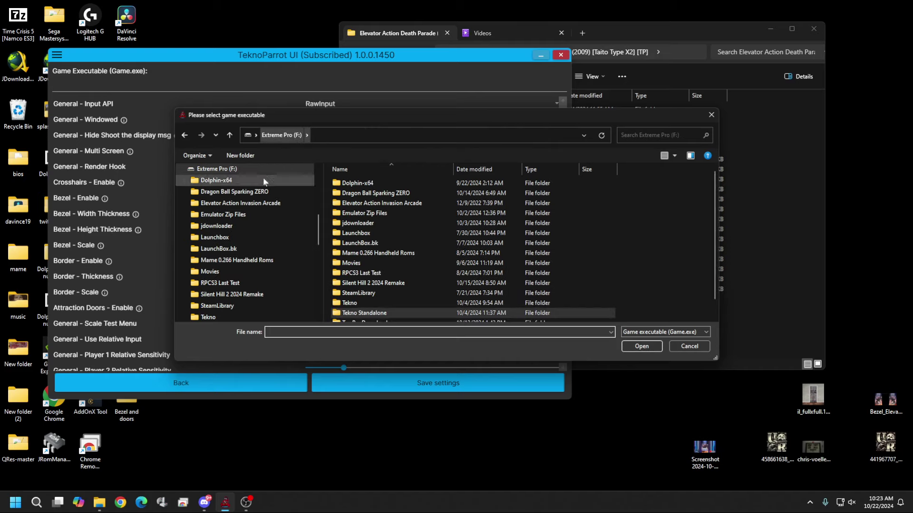
pyautogui.doubleClick(386, 314)
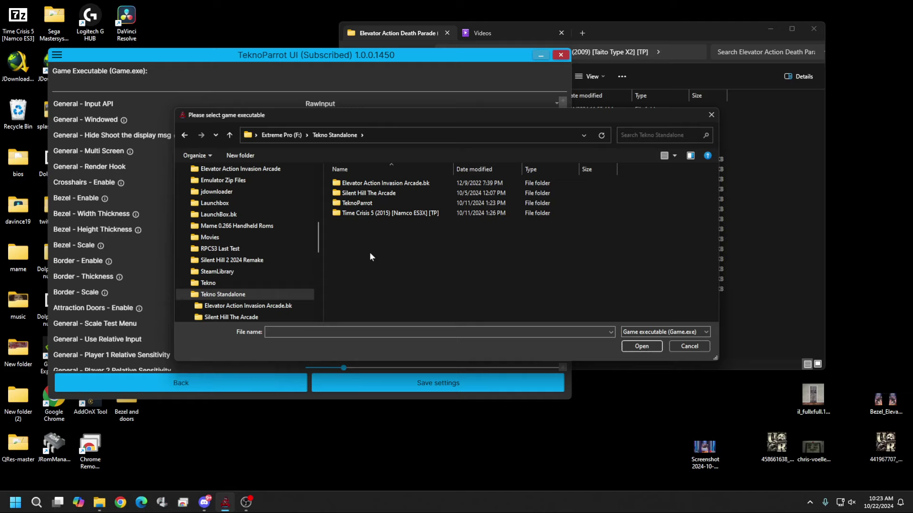
pyautogui.doubleClick(371, 202)
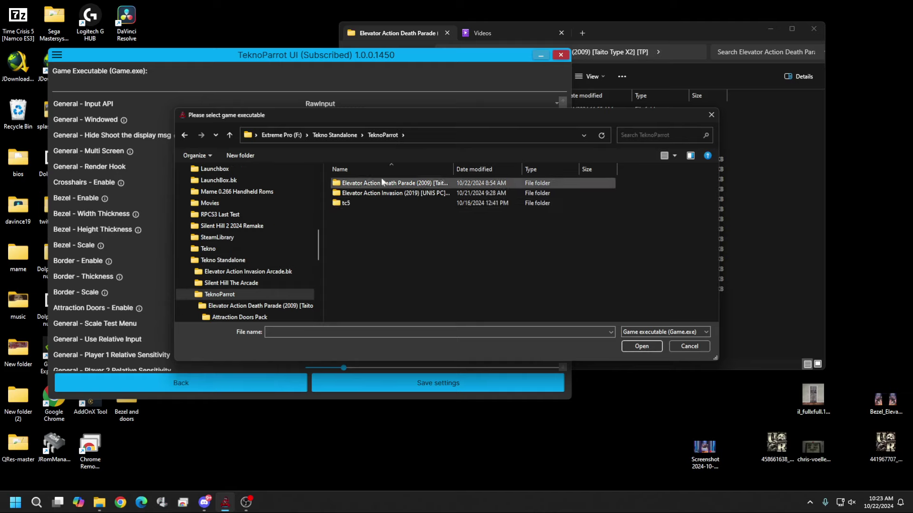
pyautogui.doubleClick(381, 183)
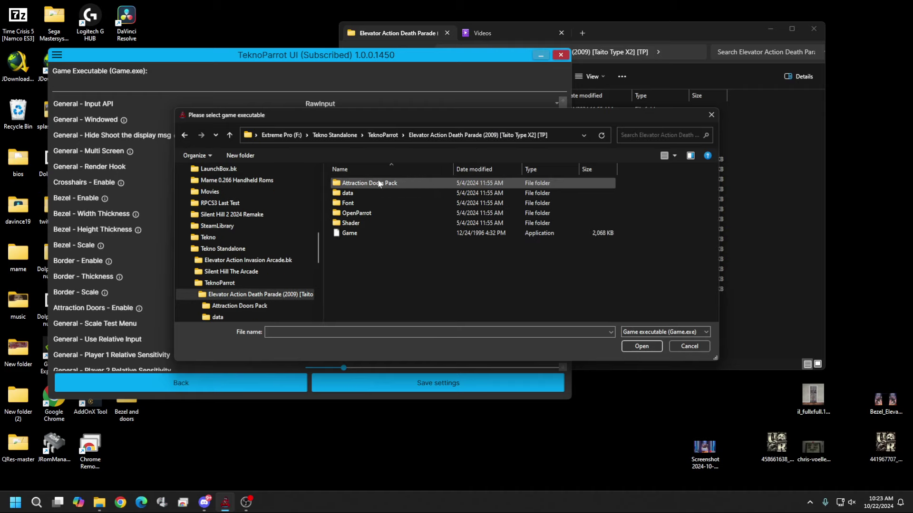
pyautogui.click(358, 234)
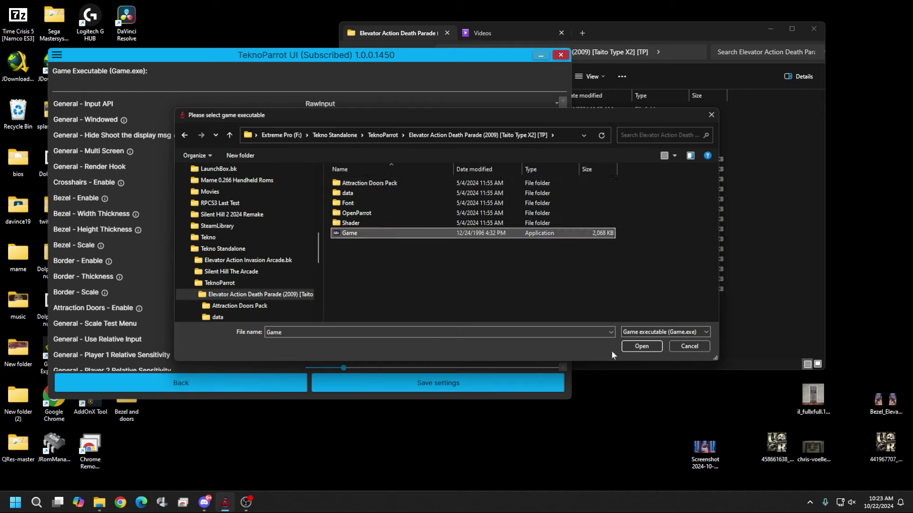
pyautogui.click(648, 347)
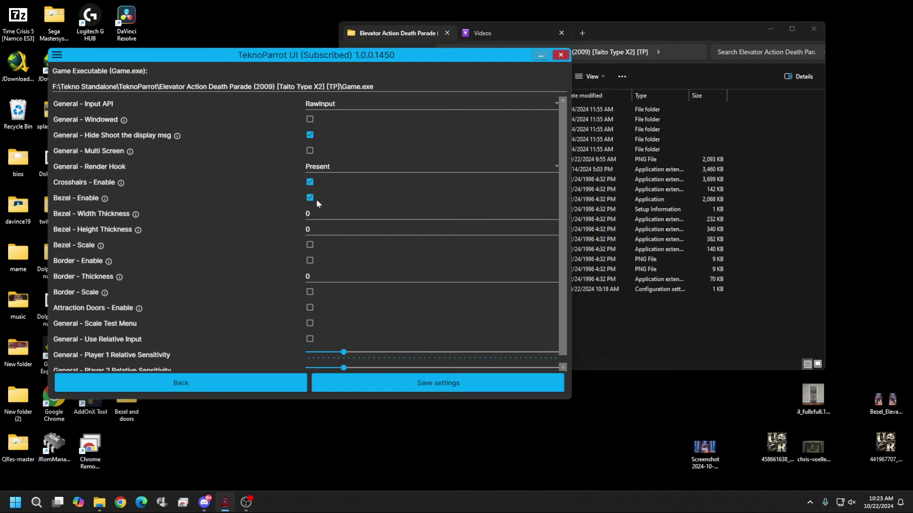
# Enable Bezel Scale, Border, Border Scale, Attraction Doors and Scale Test Menu for the game, and save the game settings.
pyautogui.scroll(-1, 263, 220)
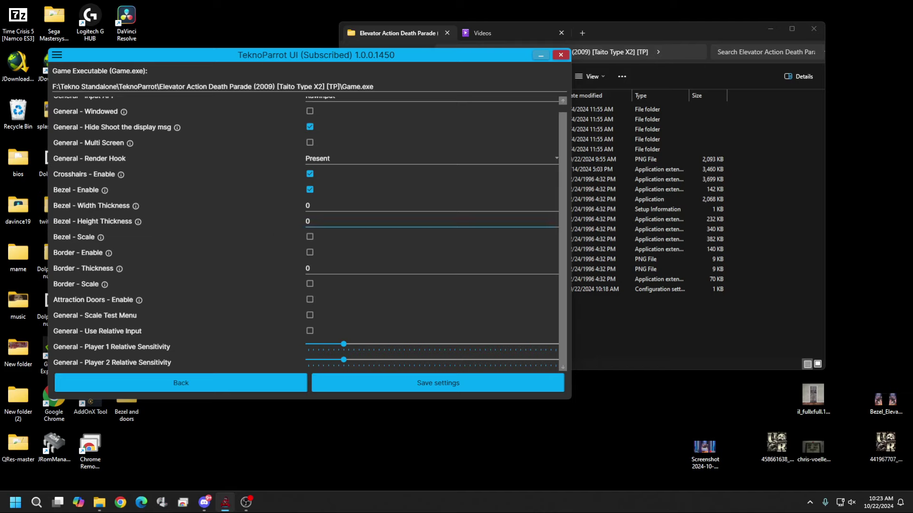
pyautogui.click(309, 237)
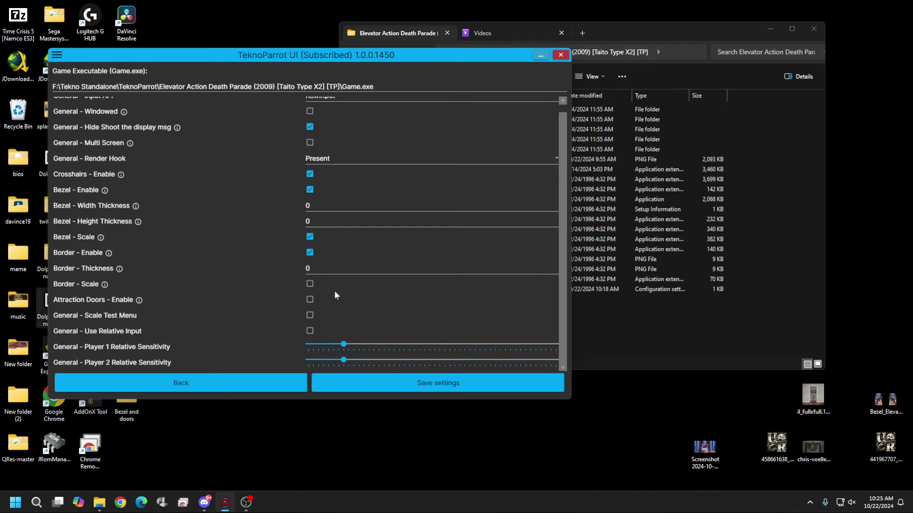
pyautogui.click(310, 284)
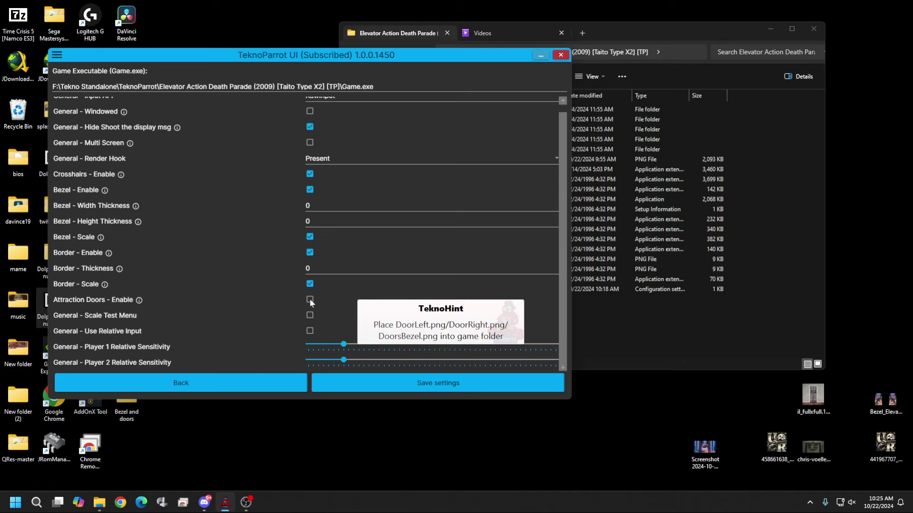
pyautogui.click(310, 300)
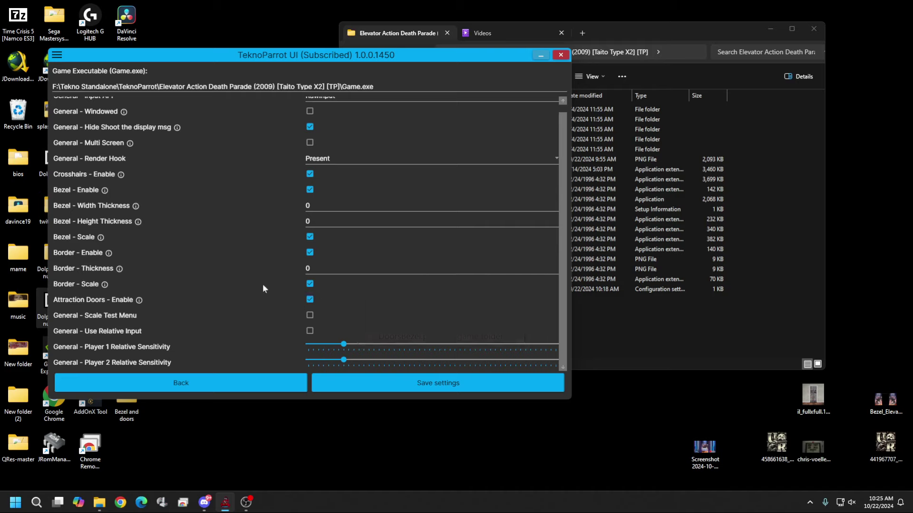
pyautogui.click(309, 315)
pyautogui.scroll(1, 276, 300)
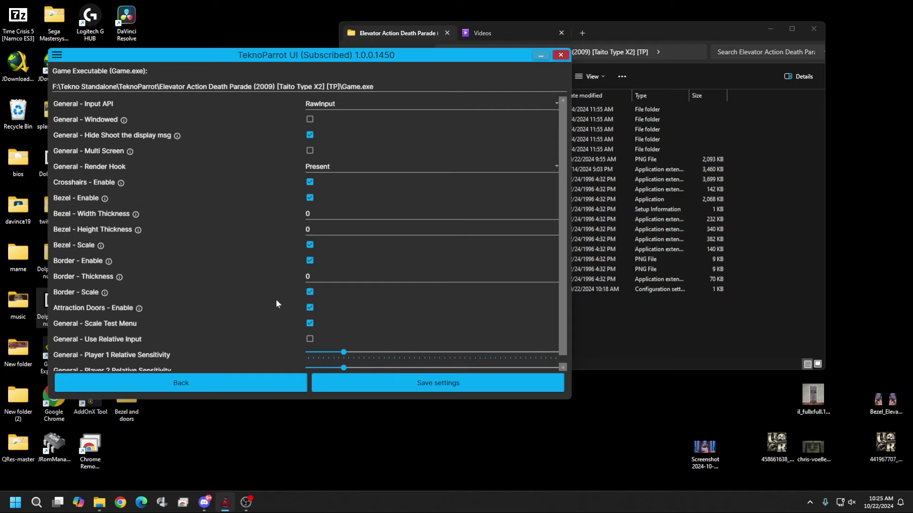
pyautogui.scroll(-1, 277, 303)
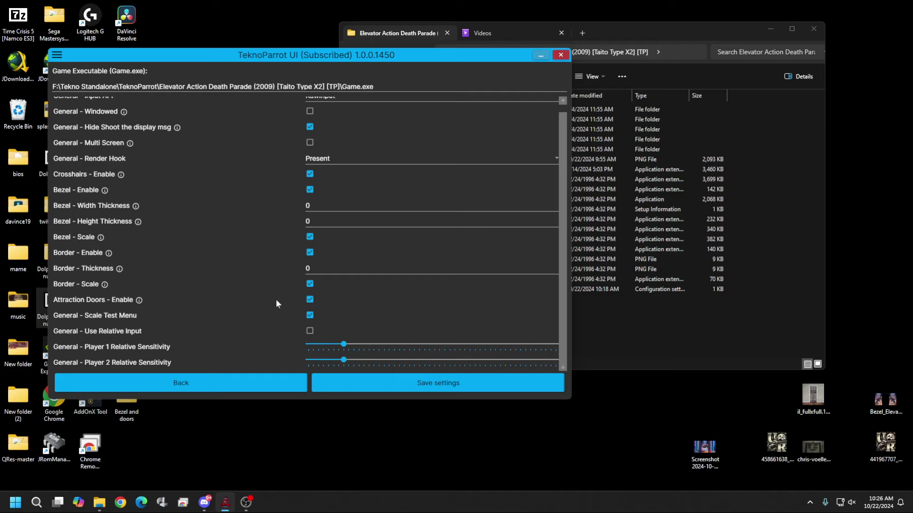
pyautogui.scroll(1, 276, 303)
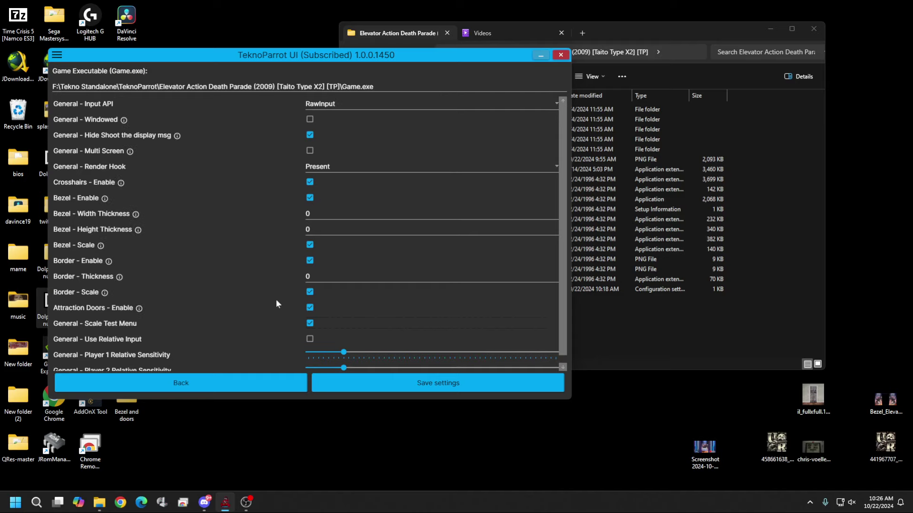
pyautogui.click(452, 392)
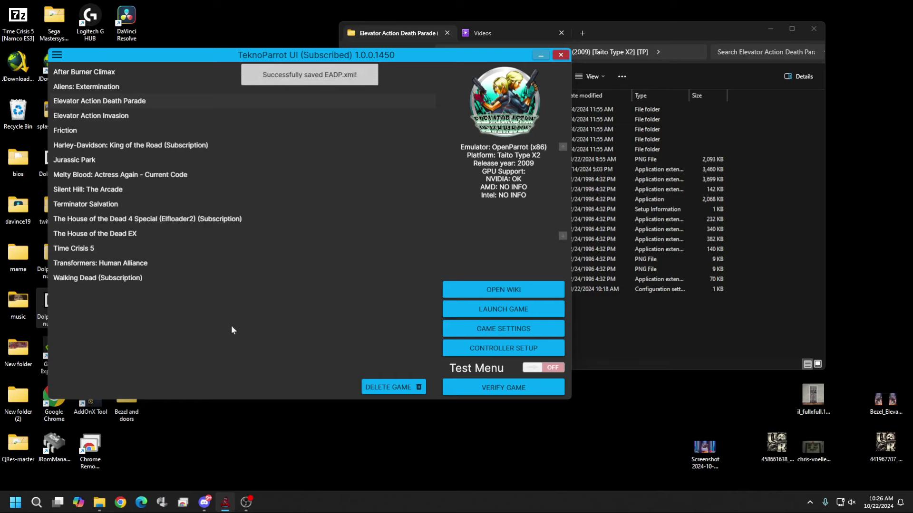
# Open the game's controller setup and bind Test, Service and Coin 1 to keyboard keys 1, 2 and 3.
pyautogui.click(521, 351)
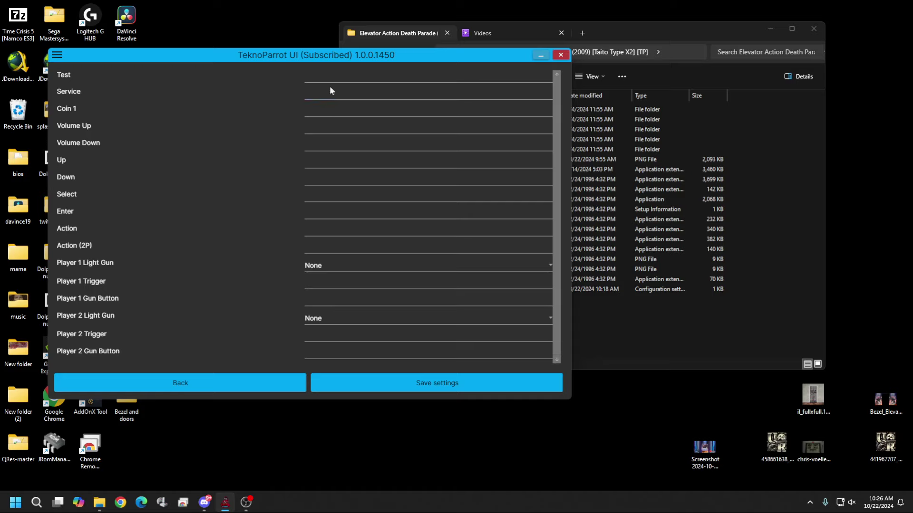
pyautogui.click(331, 71)
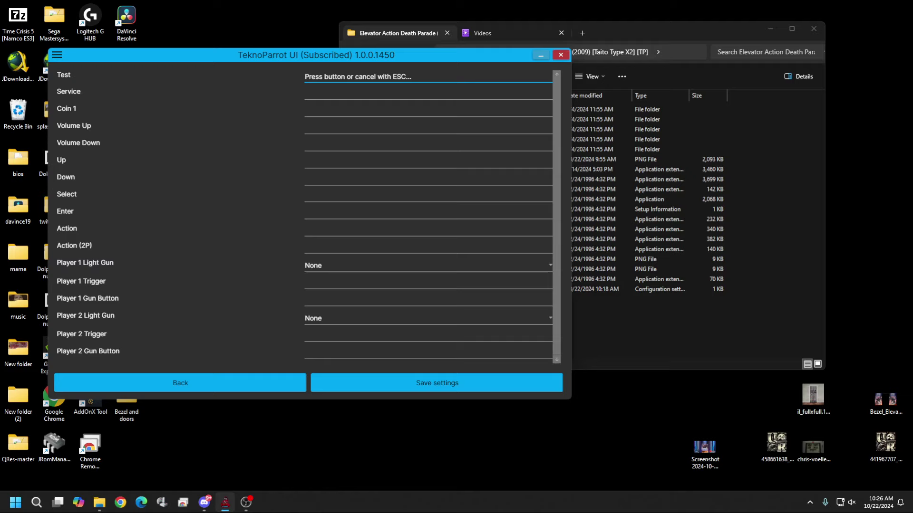
pyautogui.press('1')
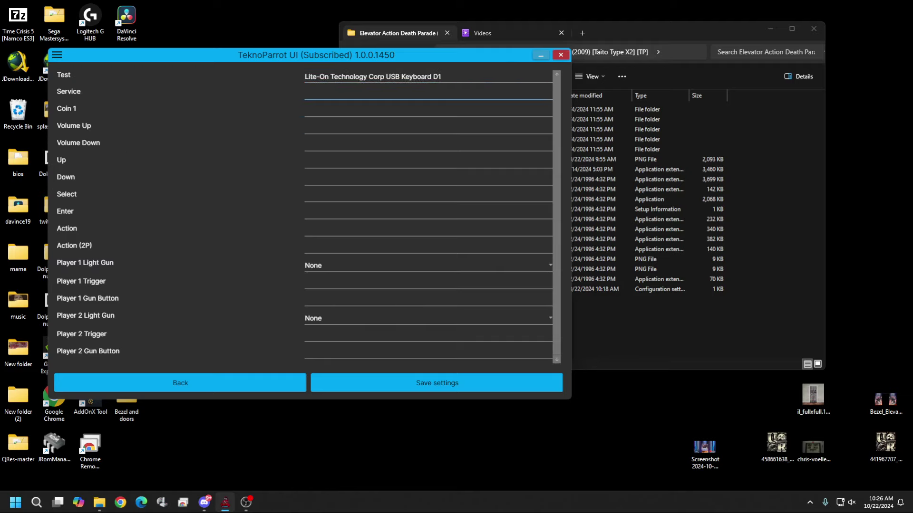
pyautogui.press('2')
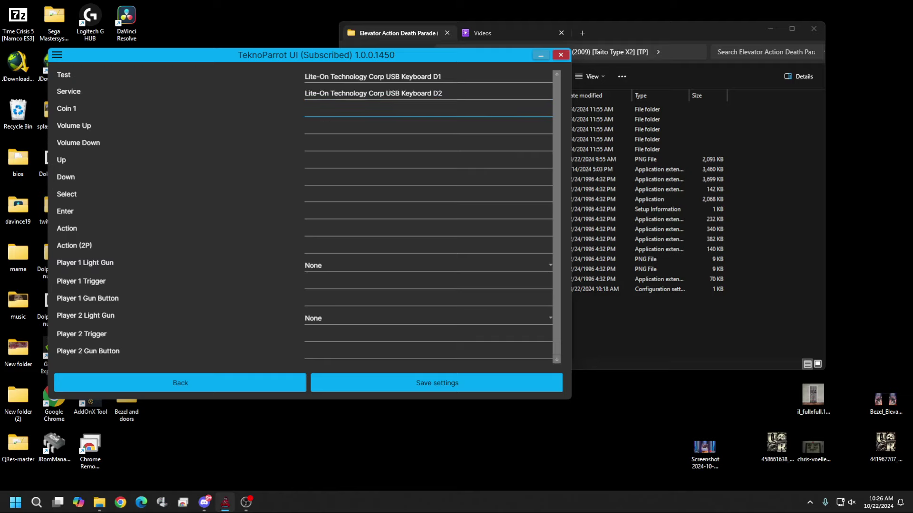
pyautogui.press('3')
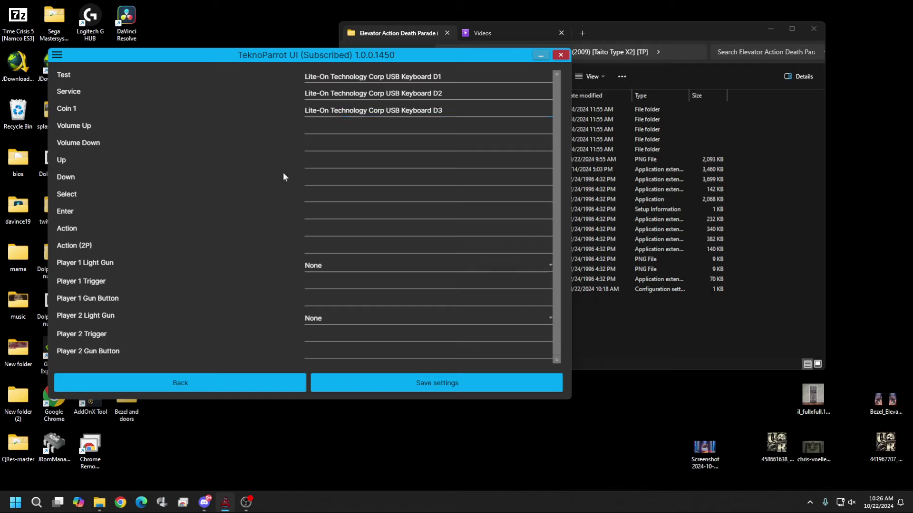
# Bind Up, Down, Select and Enter to the keyboard's Up, Down, Left and Right arrow keys respectively.
pyautogui.click(318, 159)
pyautogui.press('Up')
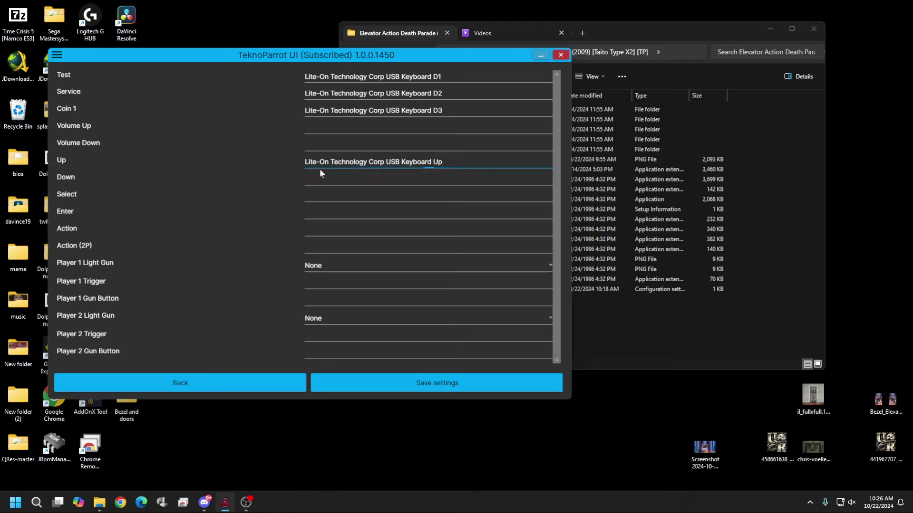
pyautogui.press('Return')
pyautogui.press('Down')
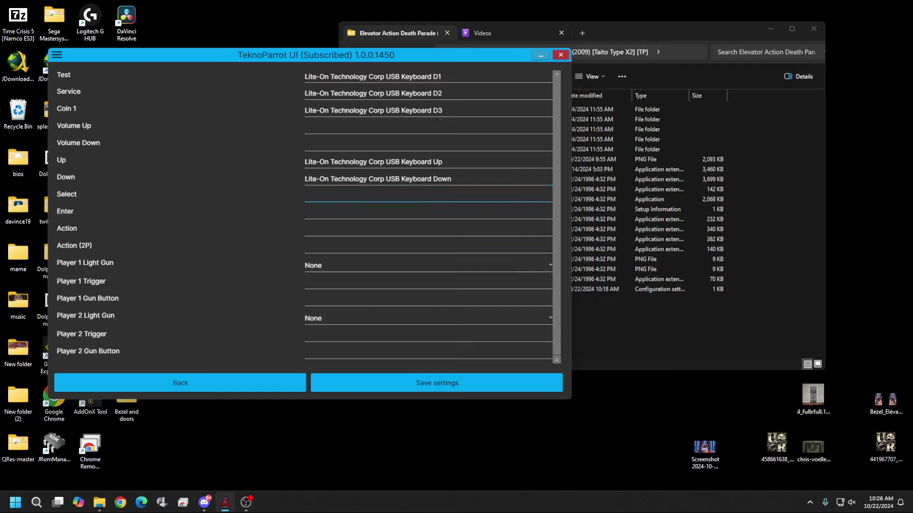
pyautogui.press('Return')
pyautogui.press('Left')
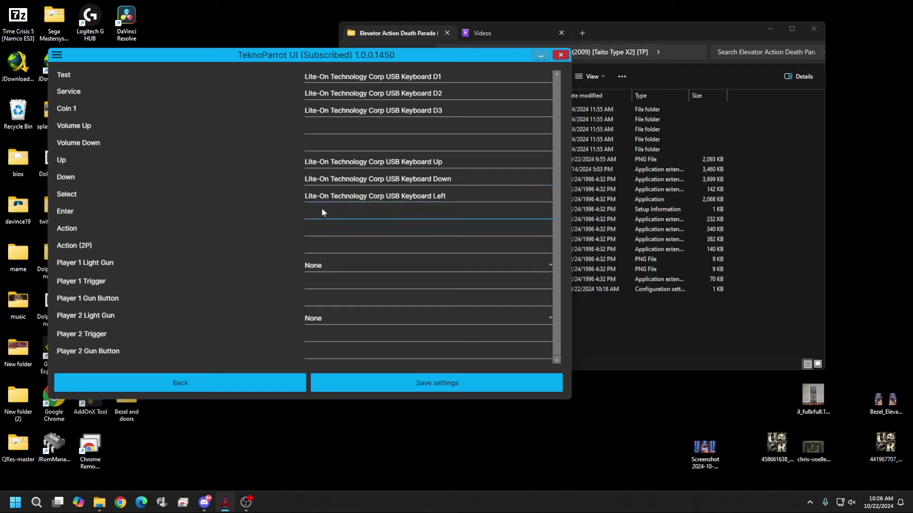
pyautogui.press('Return')
pyautogui.press('Right')
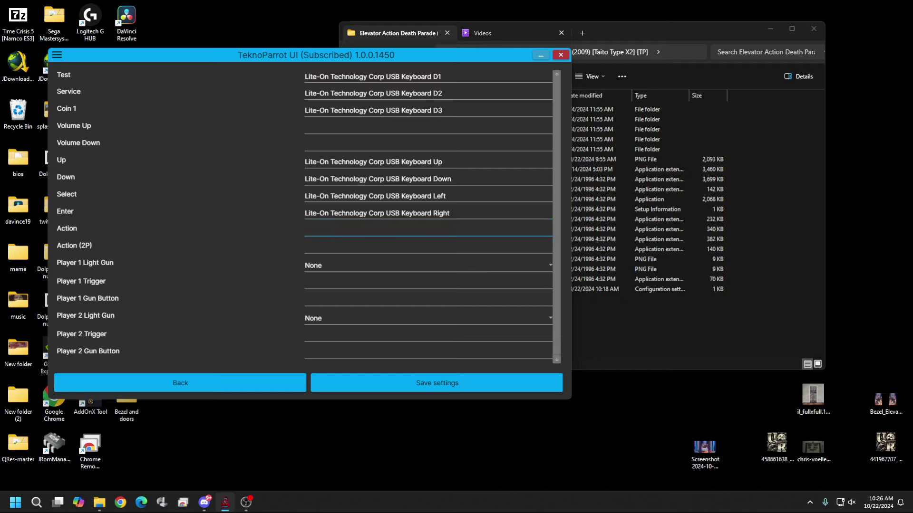
# Bind Action to Logitech USB Receiver MiddleButton and set the Player 1 Light Gun to Windows Mouse Cursor.
pyautogui.press('Return')
pyautogui.middleClick(428, 231)
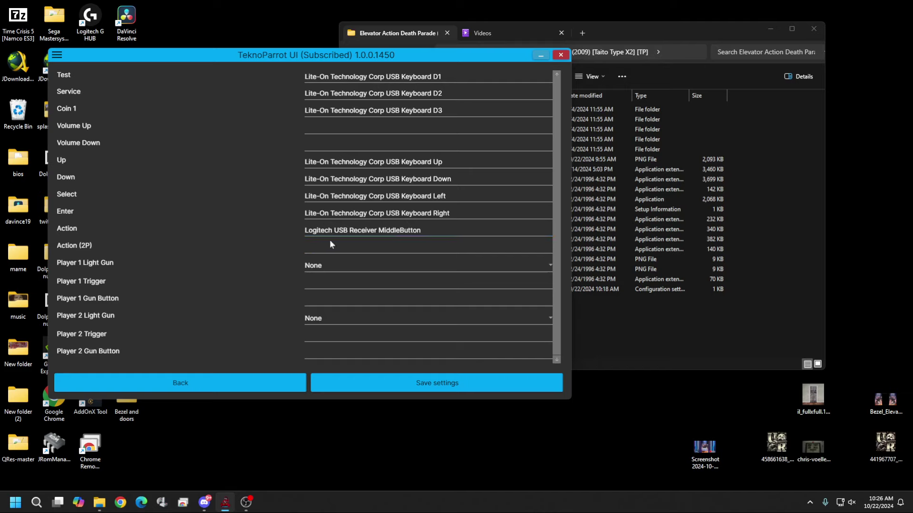
pyautogui.click(317, 267)
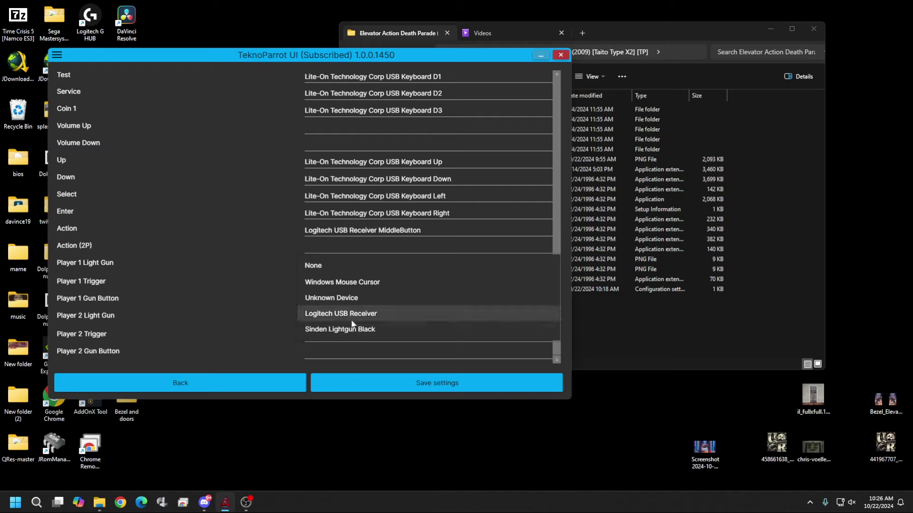
pyautogui.click(342, 281)
# Bind Player 1 Trigger to the Logitech mouse's LeftButton and Player 1 Gun Button to its RightButton, and save the controller settings.
pyautogui.click(379, 283)
pyautogui.click(379, 283)
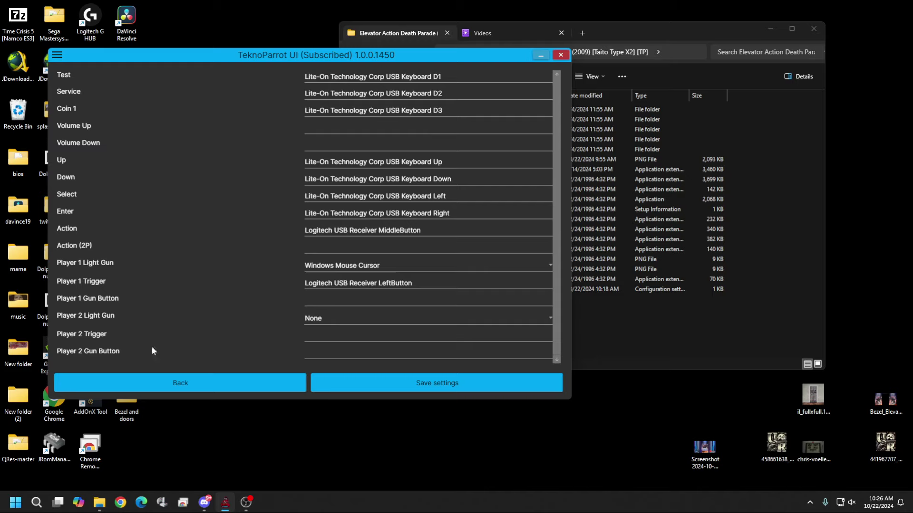
pyautogui.click(379, 300)
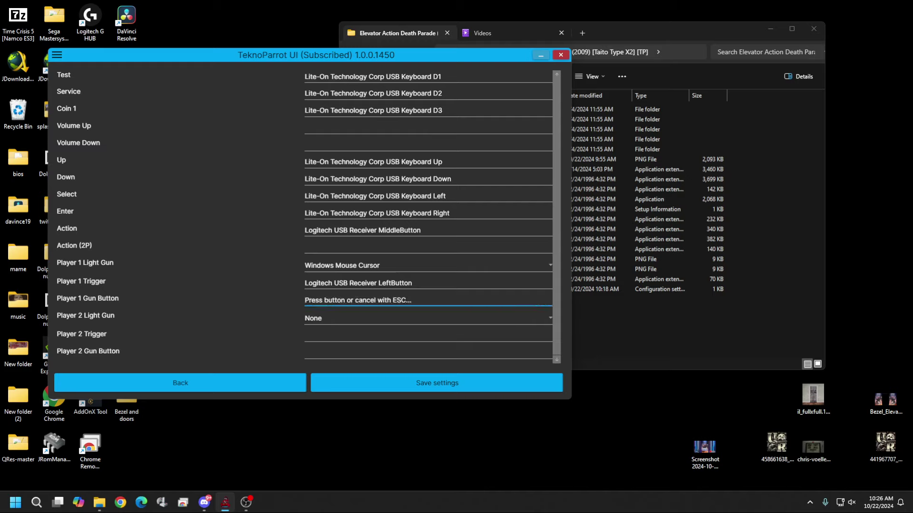
pyautogui.rightClick(379, 300)
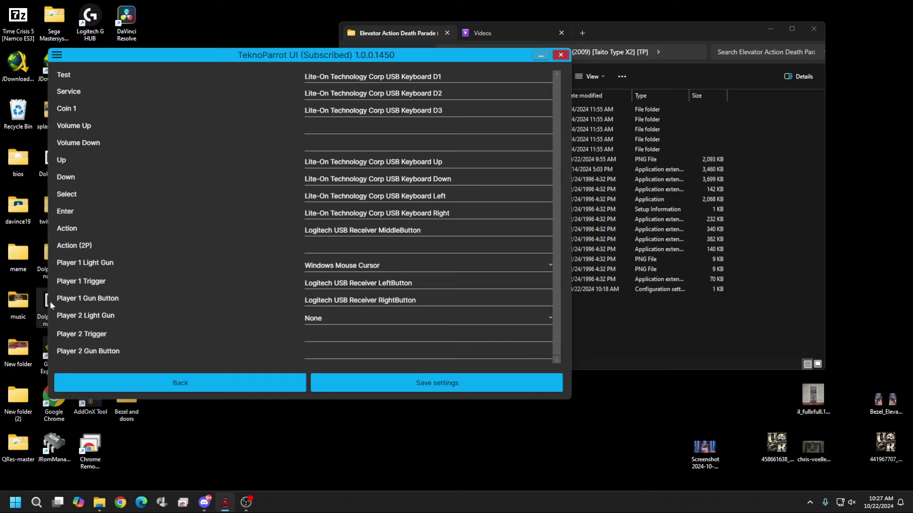
pyautogui.click(395, 382)
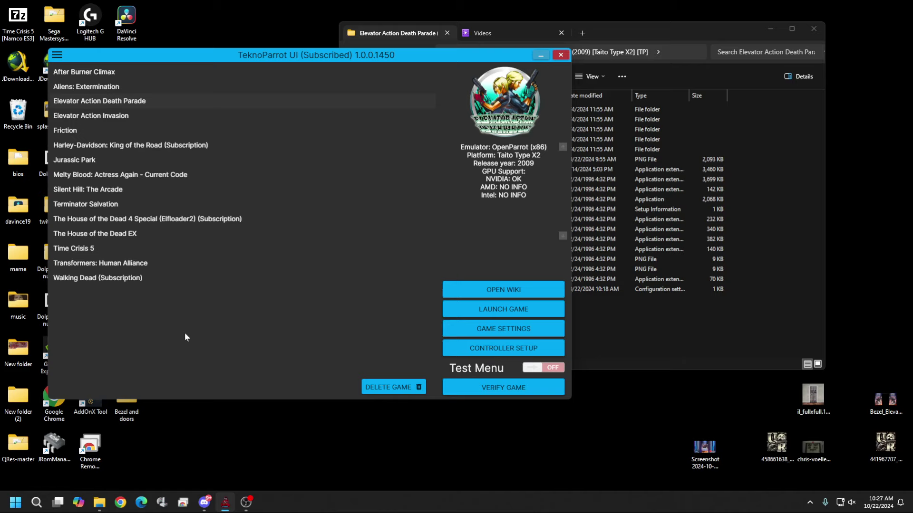
# Launch Elevator Action Death Parade to check how the game displays and responds to shooting, and quit it.
pyautogui.click(492, 311)
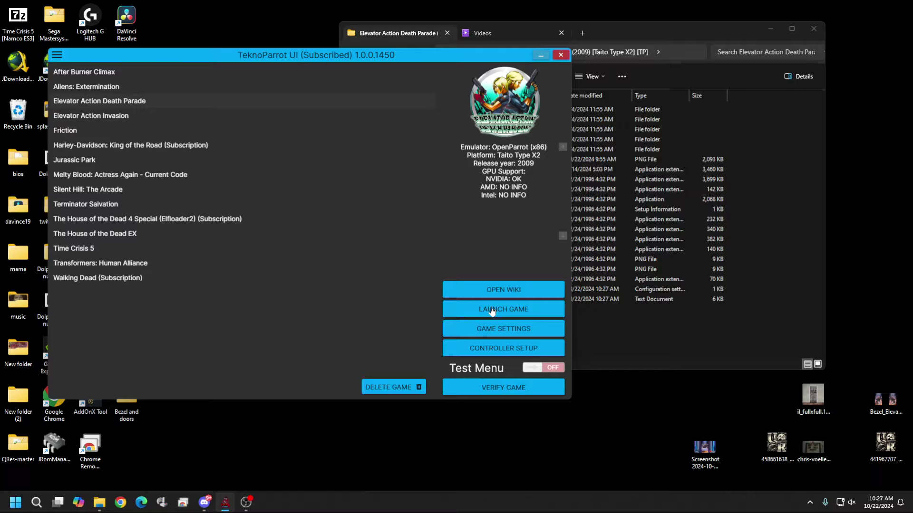
pyautogui.click(492, 310)
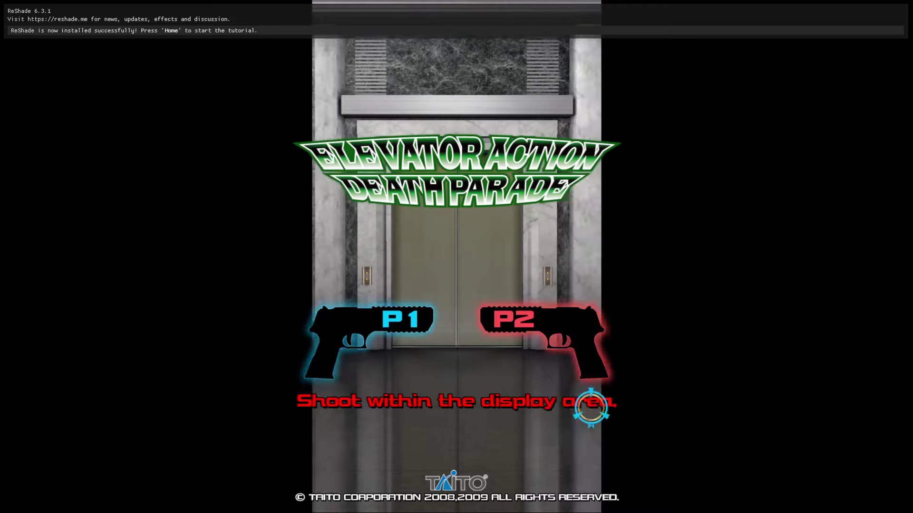
pyautogui.click(362, 320)
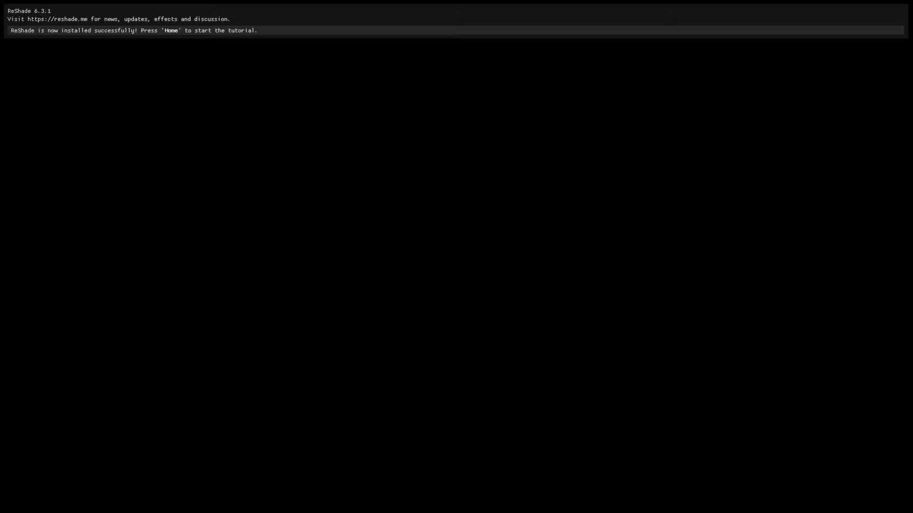
pyautogui.press('Escape')
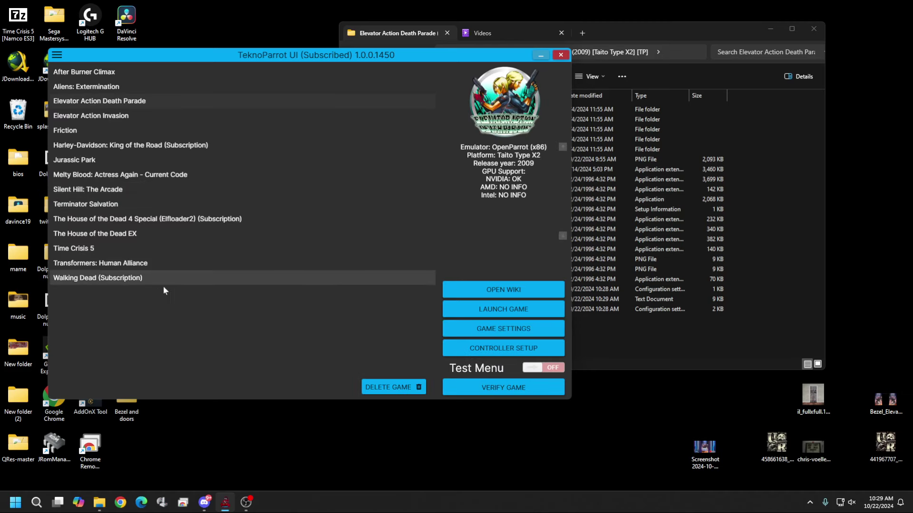
# Copy the DoorLeft, DoorRight and DoorsBezel images from the Portrait folder inside Attraction Doors Pack's 1920x1080 folder.
pyautogui.click(627, 349)
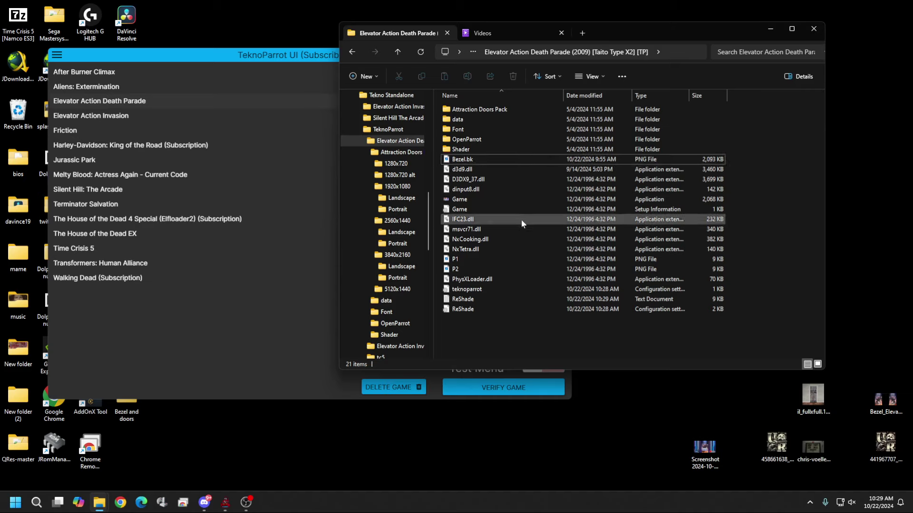
pyautogui.doubleClick(490, 112)
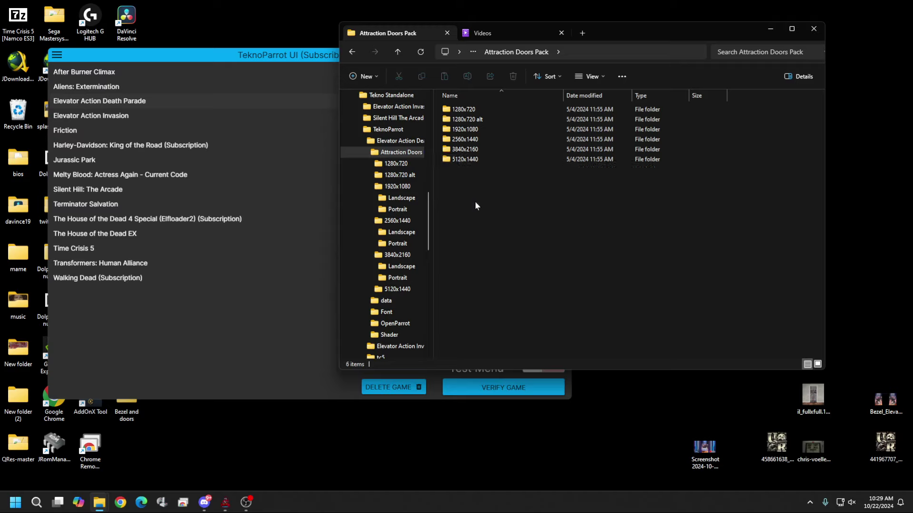
pyautogui.doubleClick(466, 130)
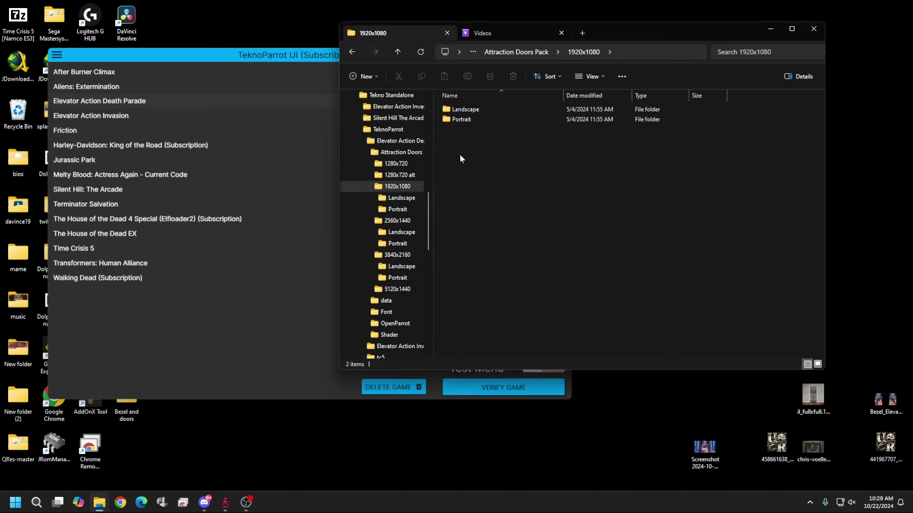
pyautogui.doubleClick(461, 120)
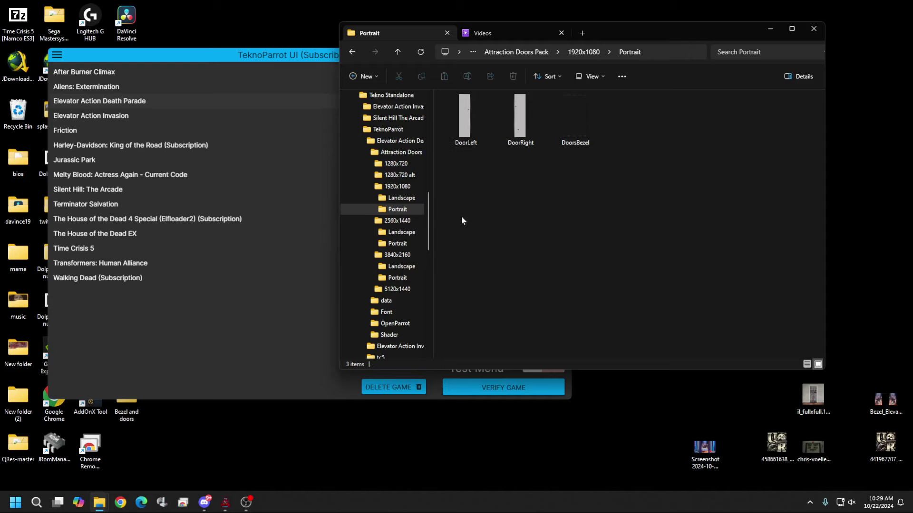
pyautogui.moveTo(468, 194); pyautogui.dragTo(635, 107)
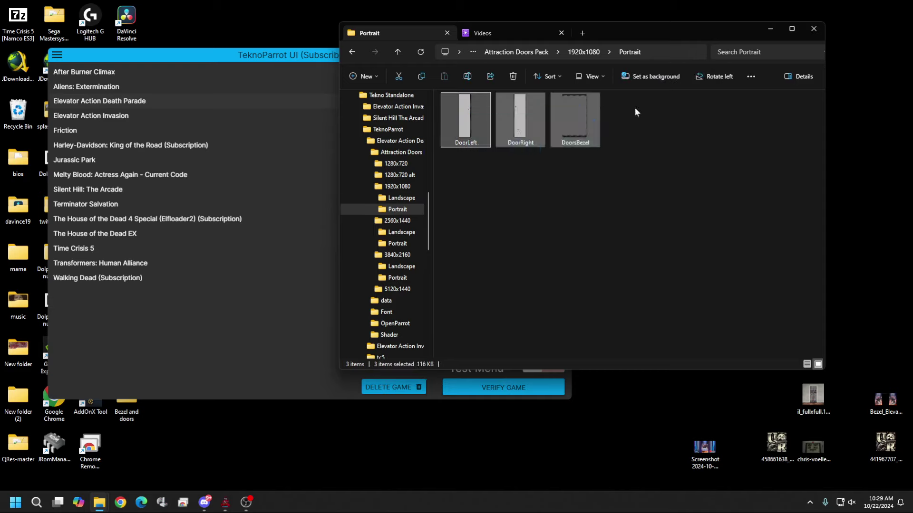
pyautogui.rightClick(520, 116)
pyautogui.click(550, 125)
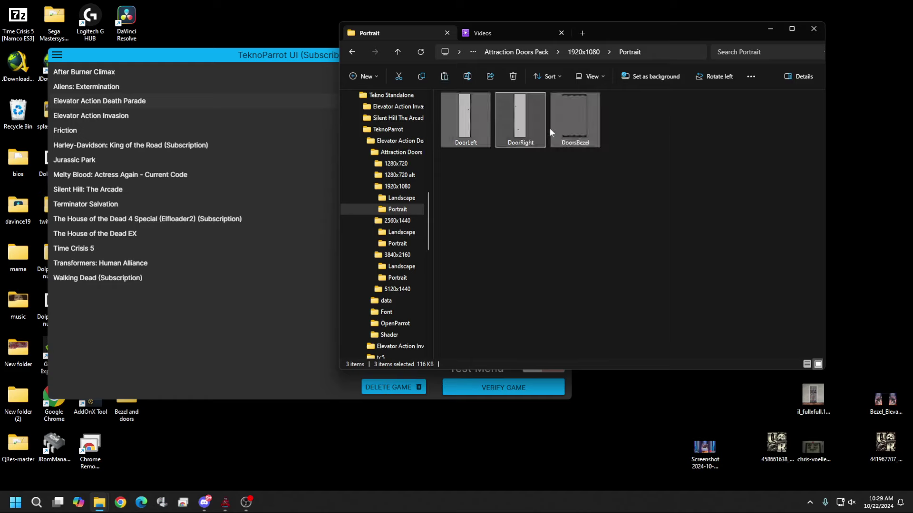
# Paste the three copied door images into the main Elevator Action Death Parade game folder.
pyautogui.click(352, 54)
pyautogui.click(351, 53)
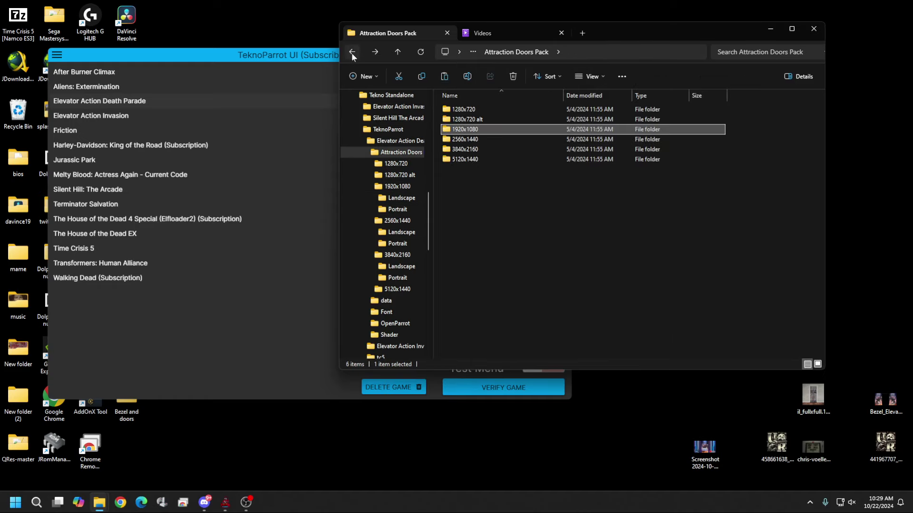
pyautogui.click(353, 53)
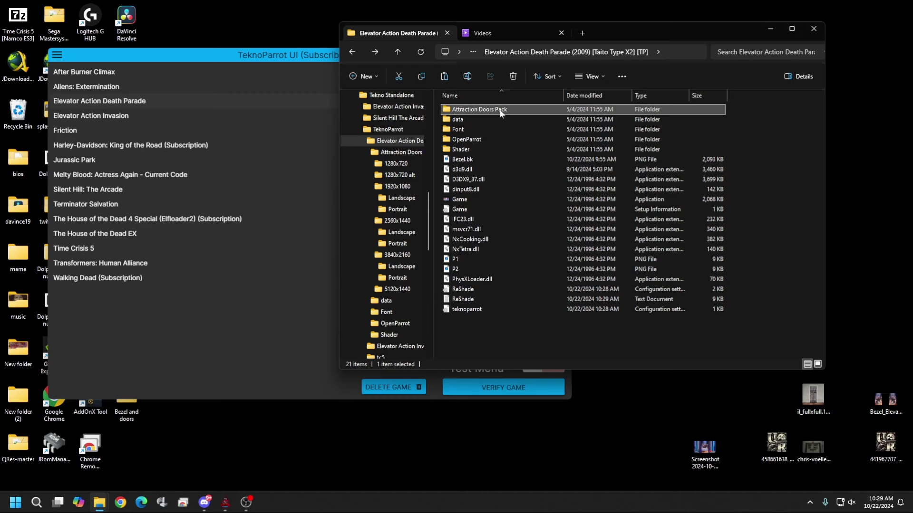
pyautogui.rightClick(478, 336)
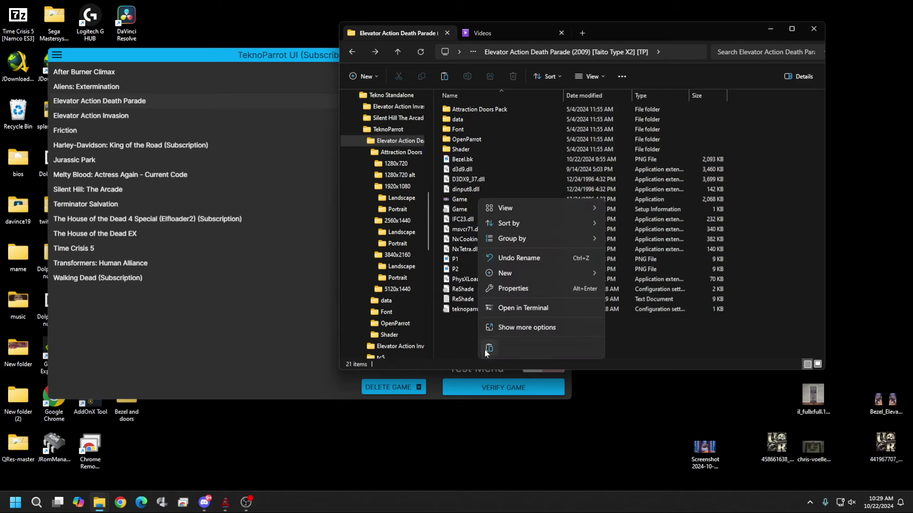
pyautogui.click(490, 349)
pyautogui.click(777, 332)
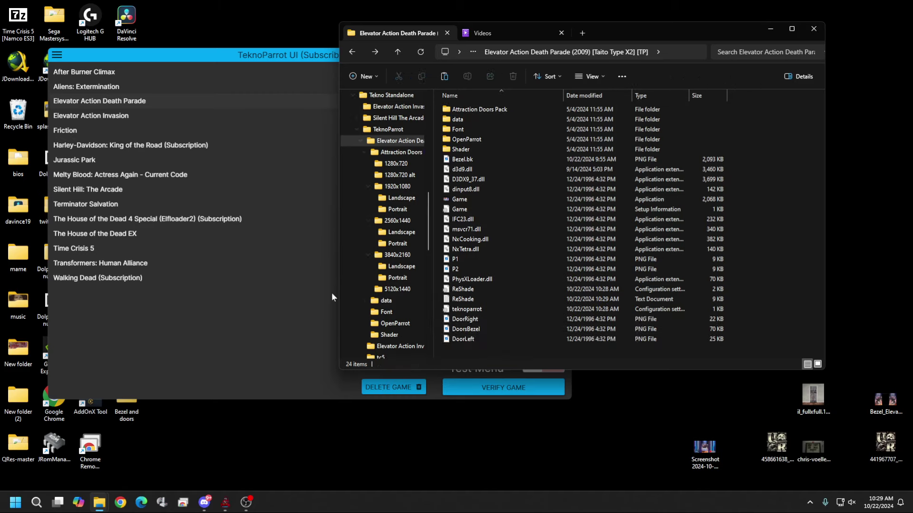
# Switch to TeknoParrot and launch Elevator Action Death Parade to check the attraction doors.
pyautogui.click(233, 316)
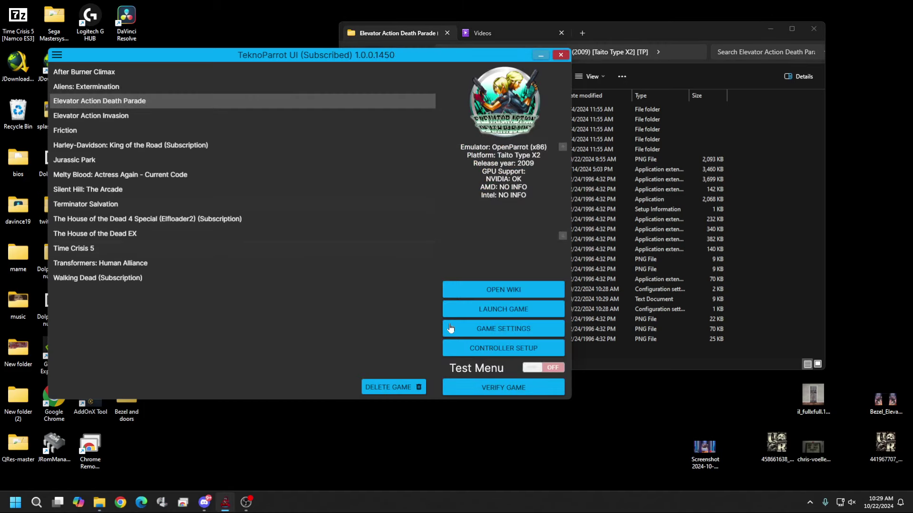
pyautogui.click(486, 306)
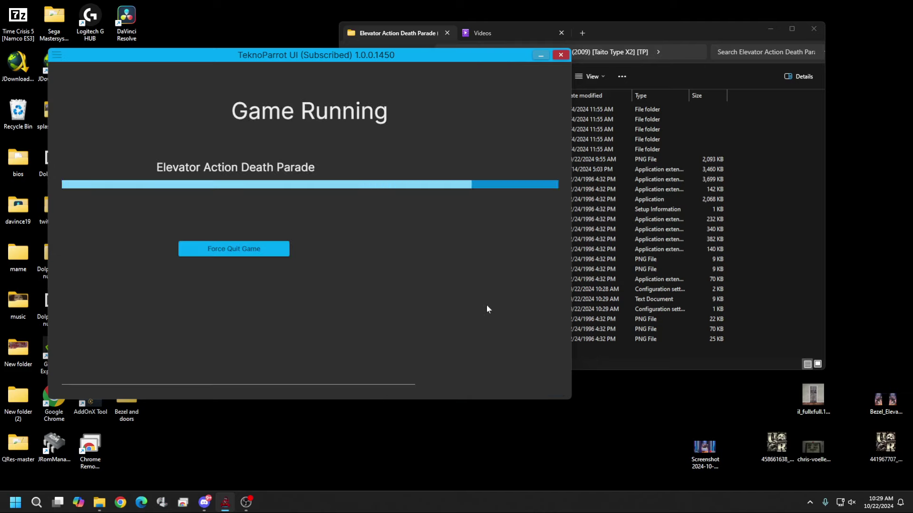
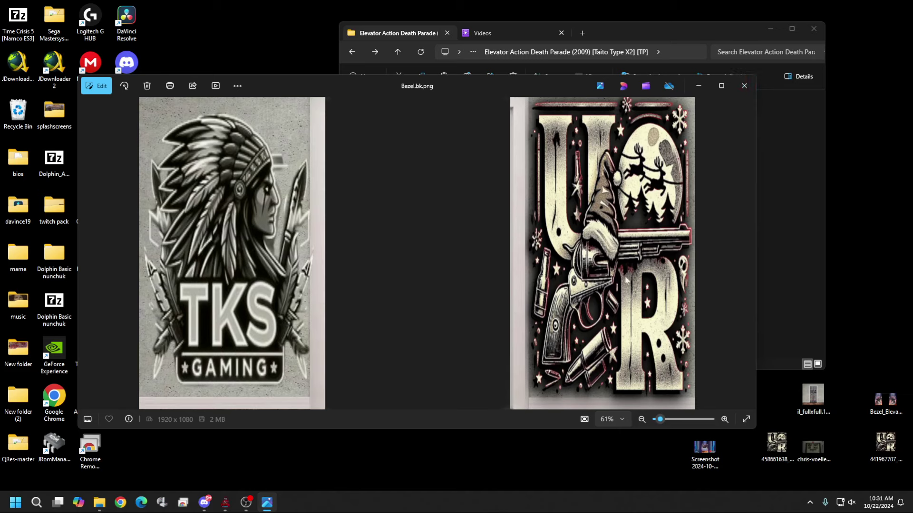
# Close the Bezel.bk image preview and rename the file to Bezel in the game folder.
pyautogui.click(744, 86)
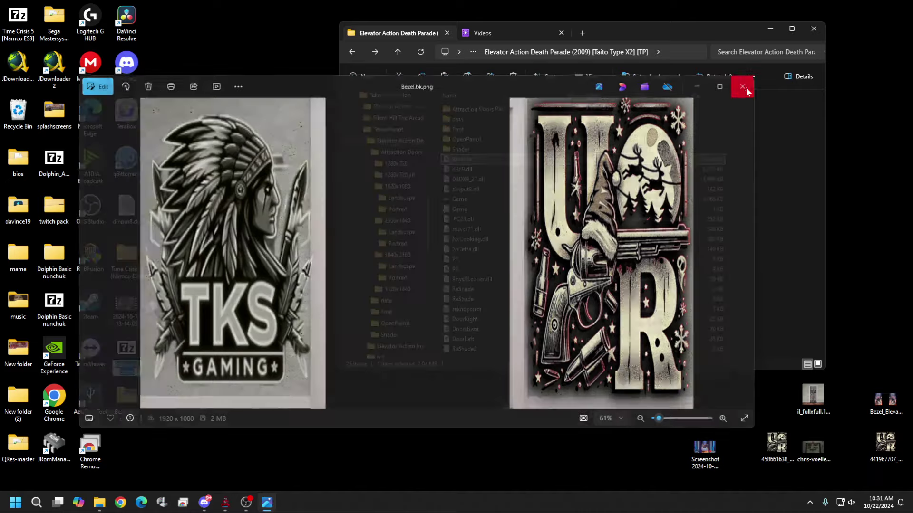
pyautogui.rightClick(478, 161)
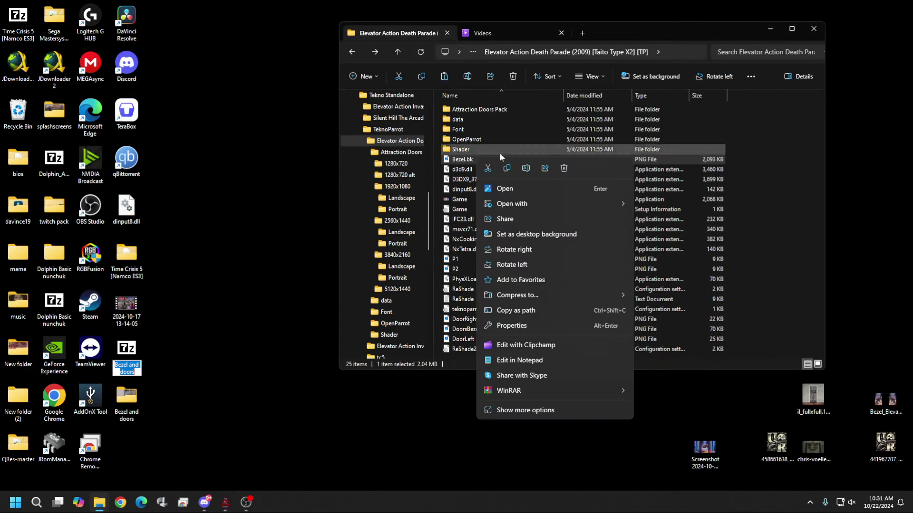
pyautogui.click(525, 164)
pyautogui.press('End')
pyautogui.press('BackSpace')
pyautogui.press('BackSpace')
pyautogui.press('BackSpace')
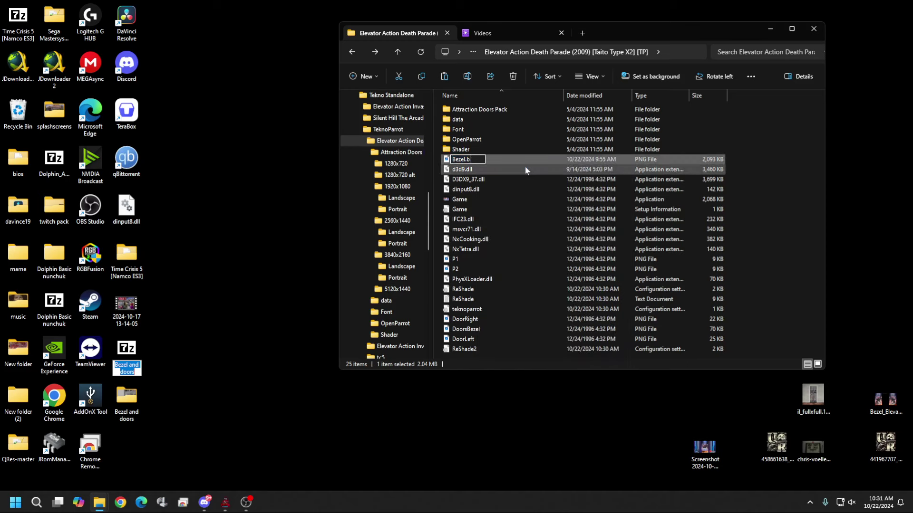
pyautogui.press('Return')
pyautogui.click(505, 225)
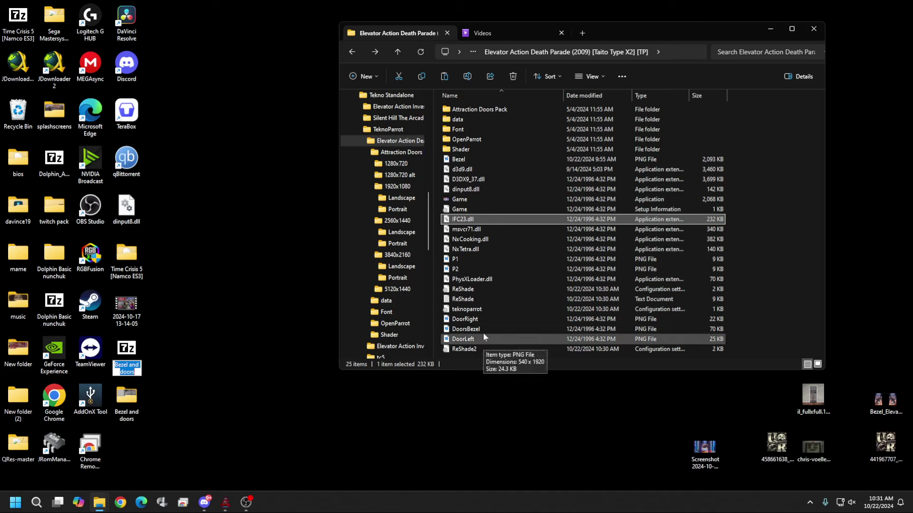
# View the P1 crosshair image in the game folder and close the preview.
pyautogui.moveTo(486, 329)
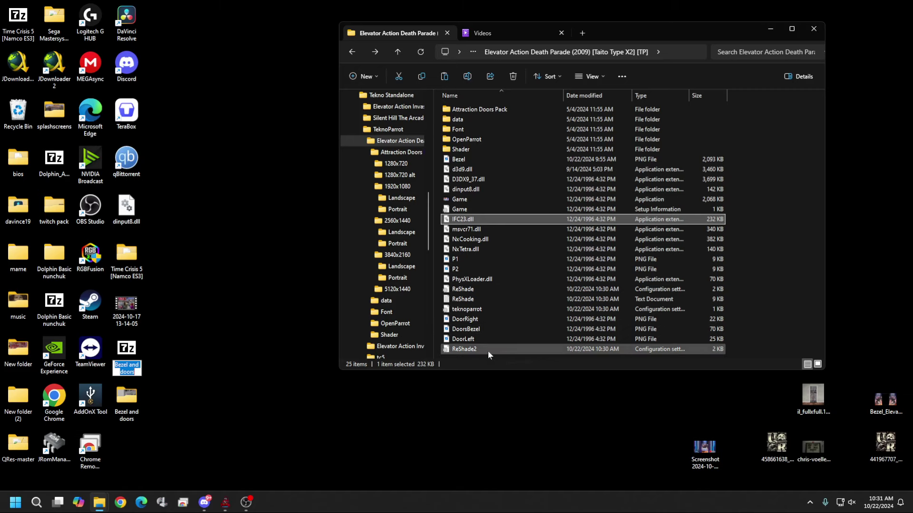
pyautogui.doubleClick(474, 261)
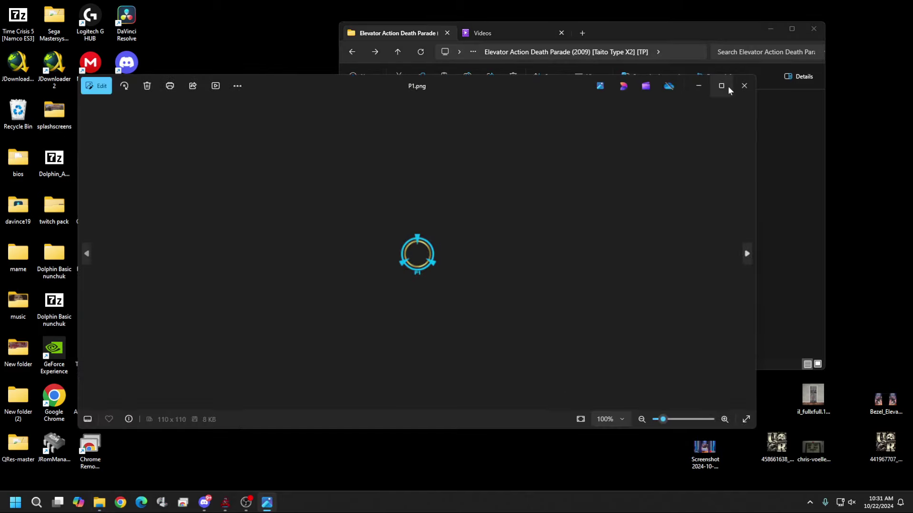
pyautogui.click(743, 86)
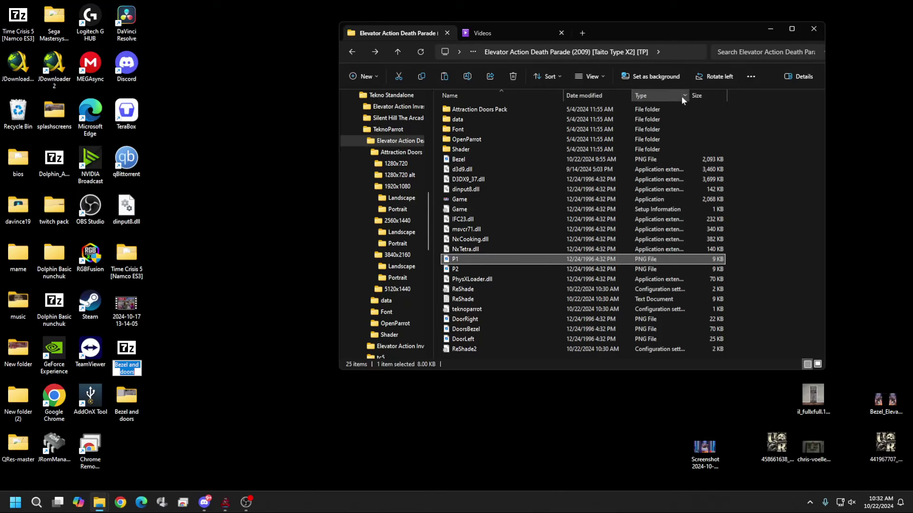
# Launch Elevator Action Death Parade from TeknoParrot, start a Player 1 game to check the bezel, doors and shooting, and leave the game.
pyautogui.click(225, 505)
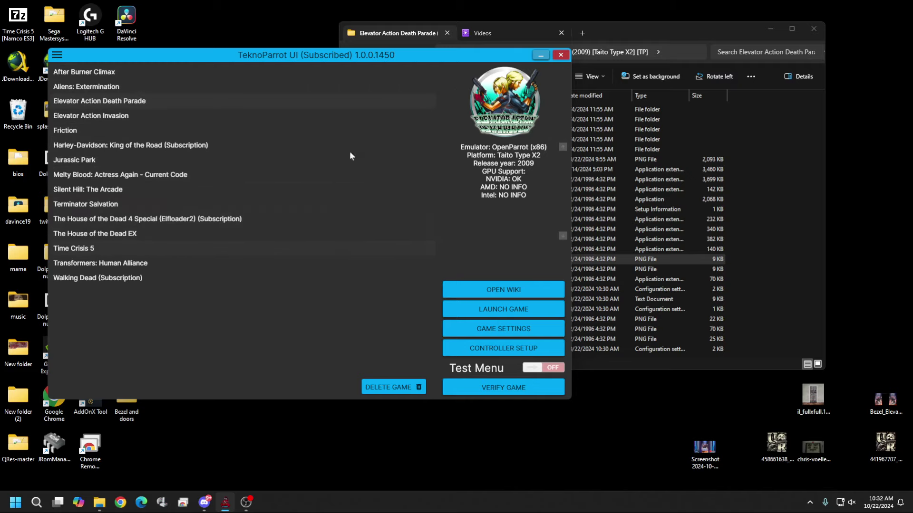
pyautogui.click(509, 309)
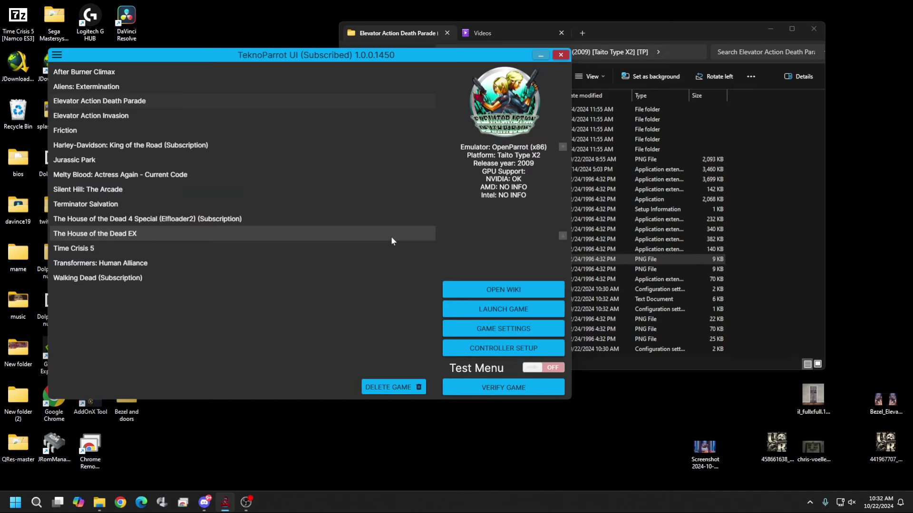
pyautogui.click(508, 310)
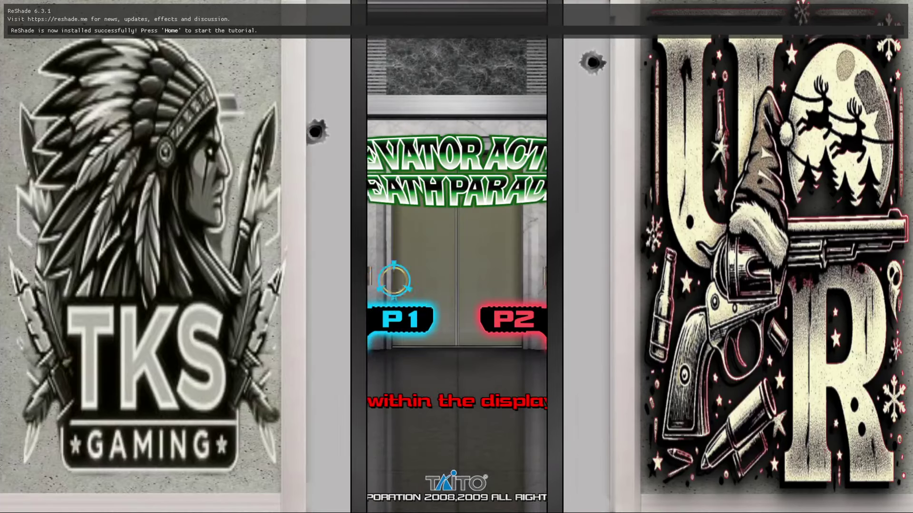
pyautogui.click(350, 316)
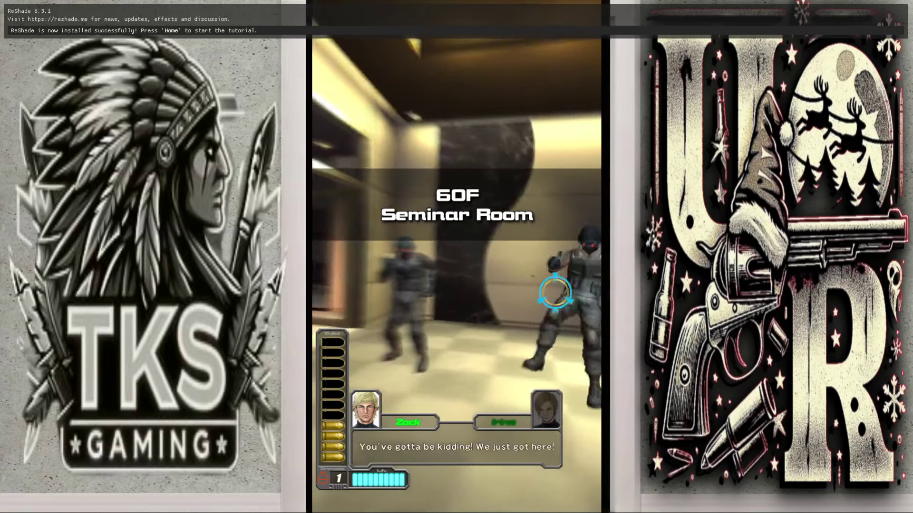
pyautogui.click(551, 262)
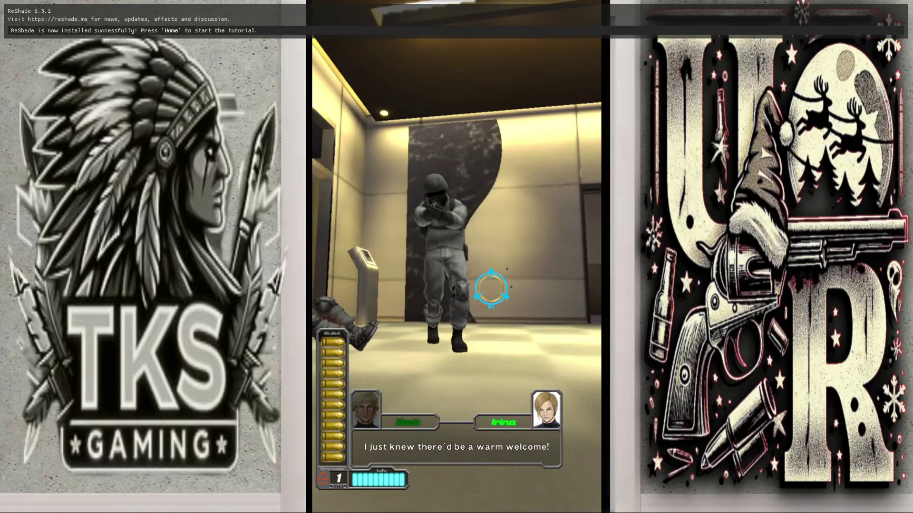
pyautogui.hotkey('alt', 'Tab')
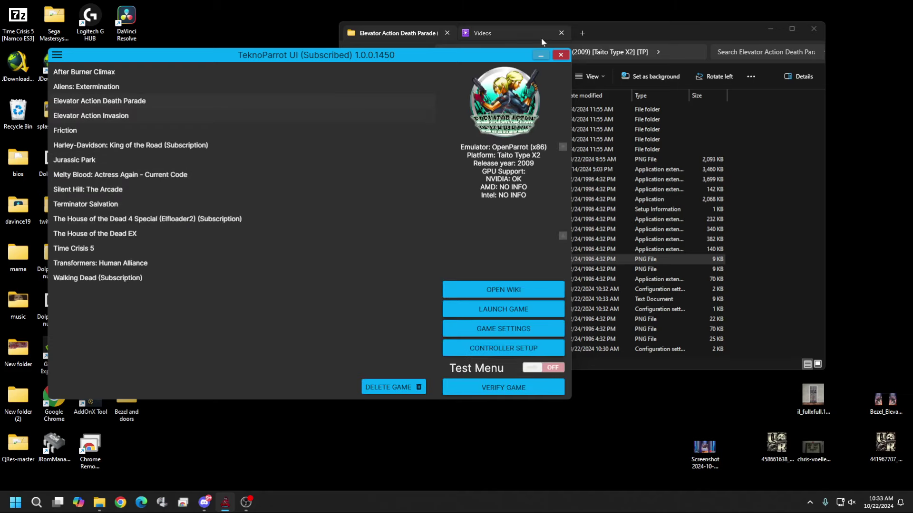
# Copy the custom Bezel, DoorLeft and DoorRight images from the desktop's Bezel and doors folder into the game folder, replacing the existing files.
pyautogui.click(541, 55)
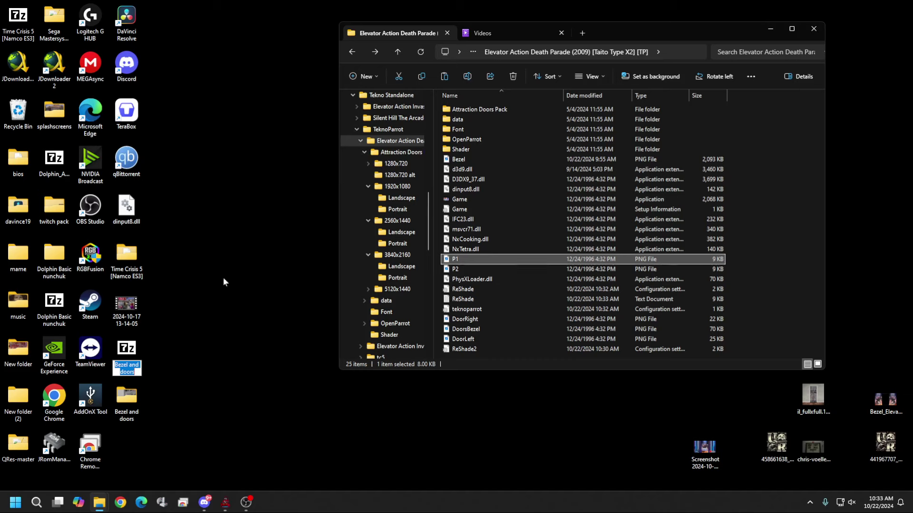
pyautogui.doubleClick(130, 397)
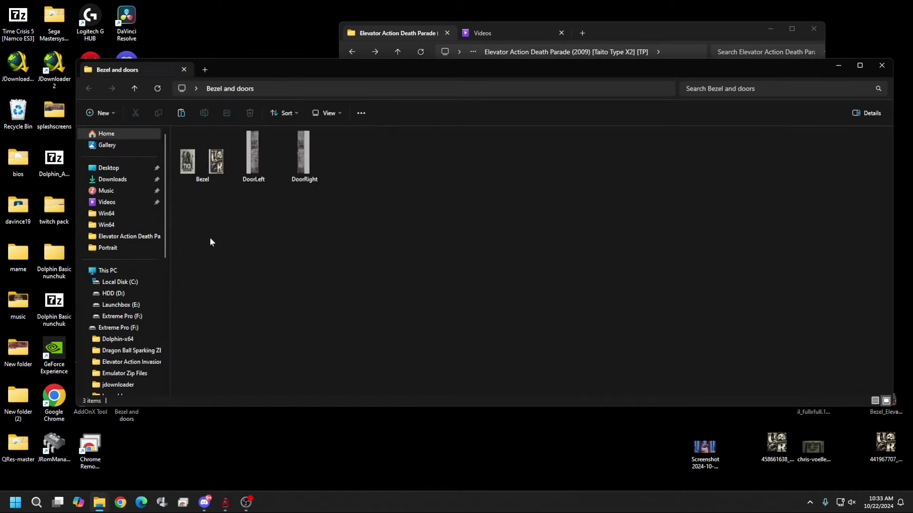
pyautogui.moveTo(198, 238); pyautogui.dragTo(331, 132)
pyautogui.moveTo(549, 61); pyautogui.dragTo(285, 106)
pyautogui.moveTo(29, 195); pyautogui.dragTo(771, 274)
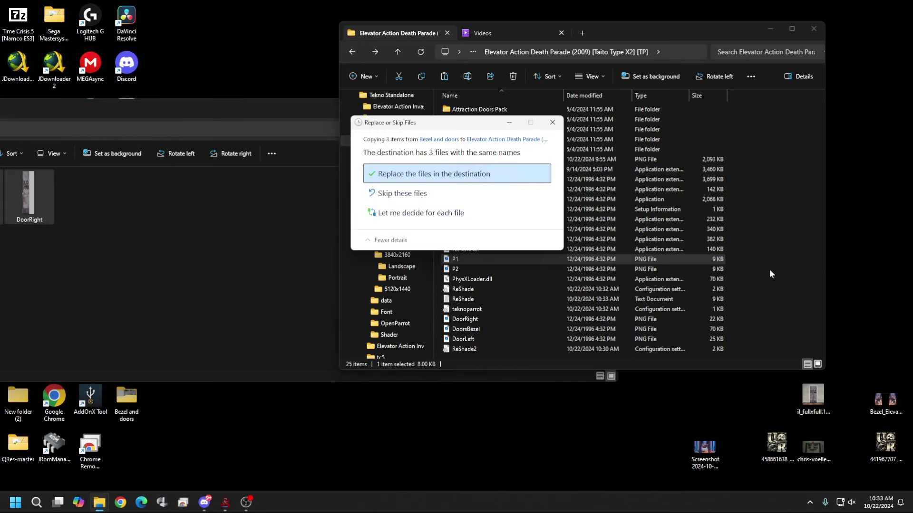
pyautogui.click(472, 183)
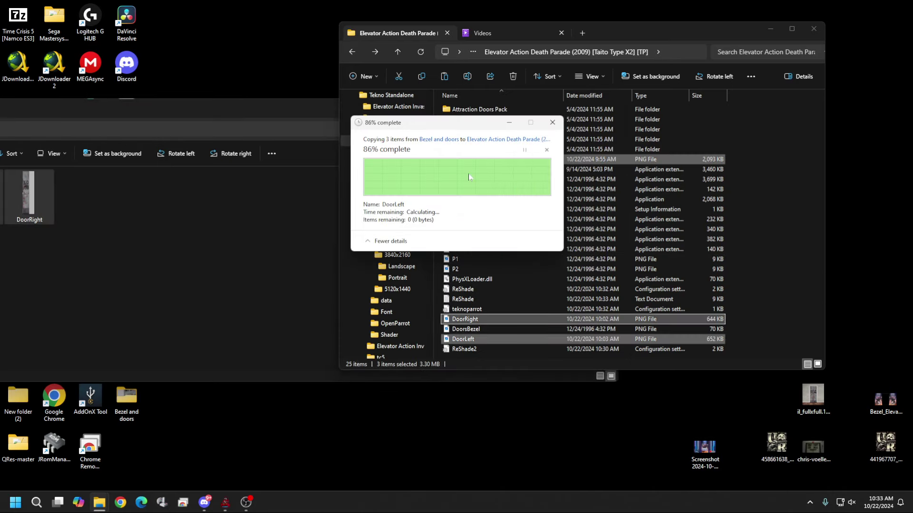
pyautogui.doubleClick(207, 112)
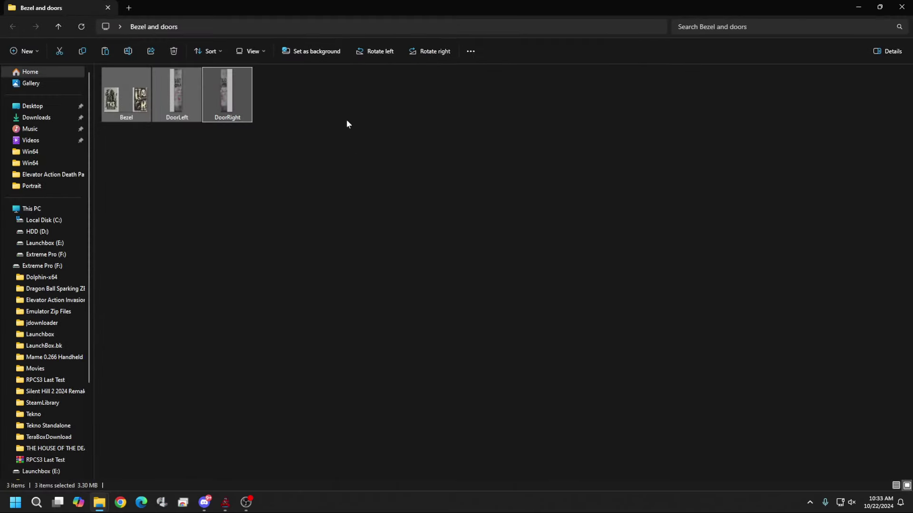
pyautogui.click(879, 7)
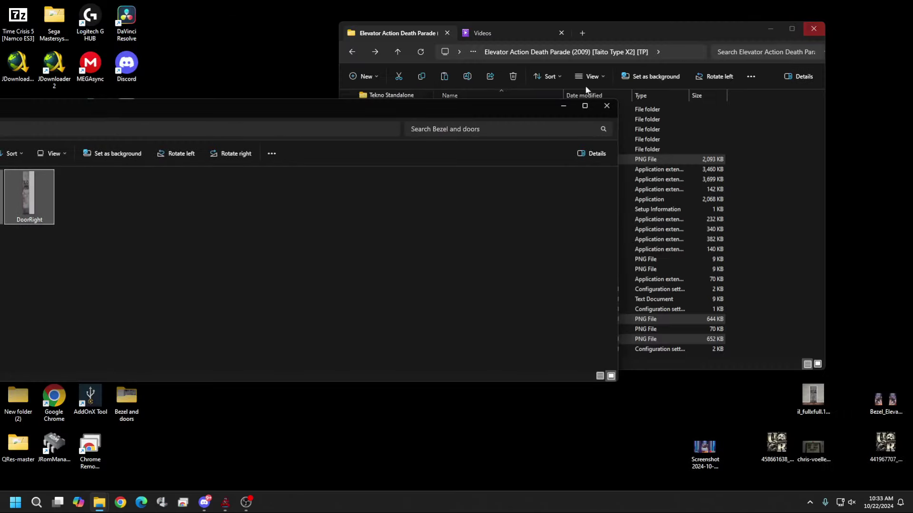
pyautogui.click(565, 102)
# Launch Elevator Action Death Parade again from TeknoParrot to check the custom bezel and door images.
pyautogui.click(225, 502)
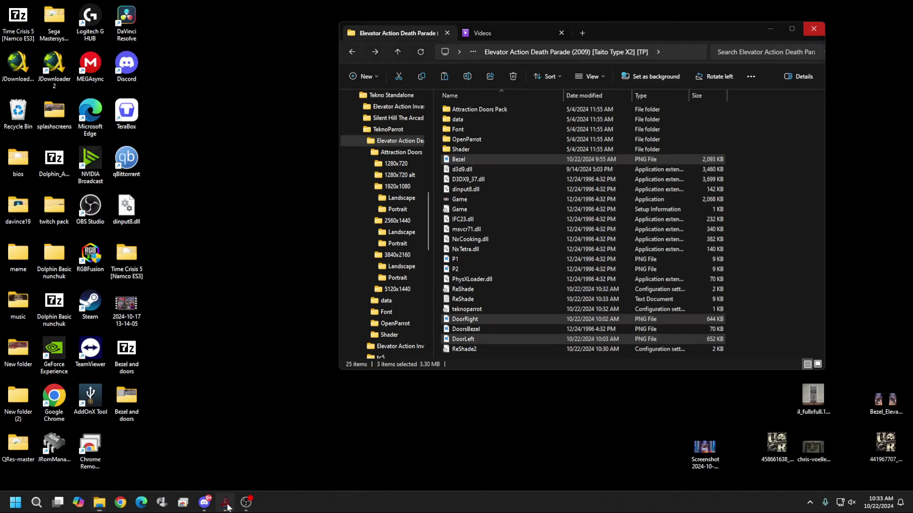
pyautogui.click(177, 101)
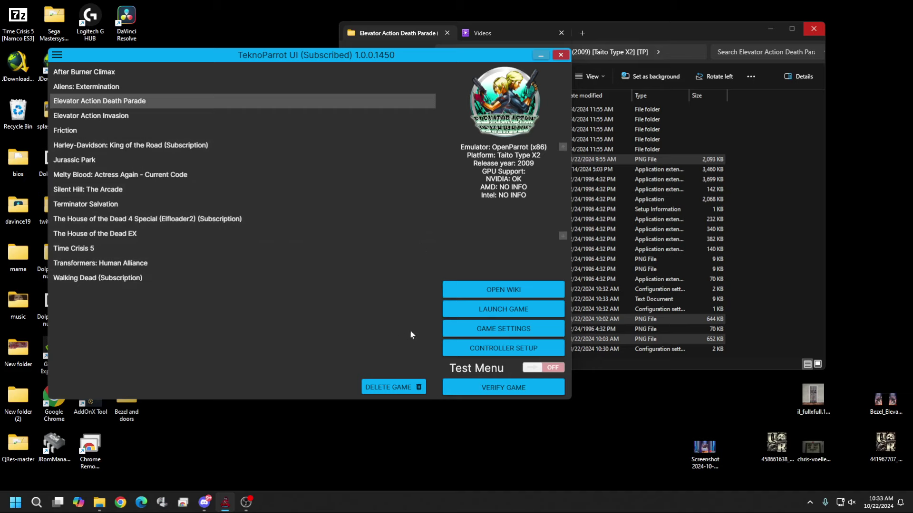
pyautogui.click(483, 313)
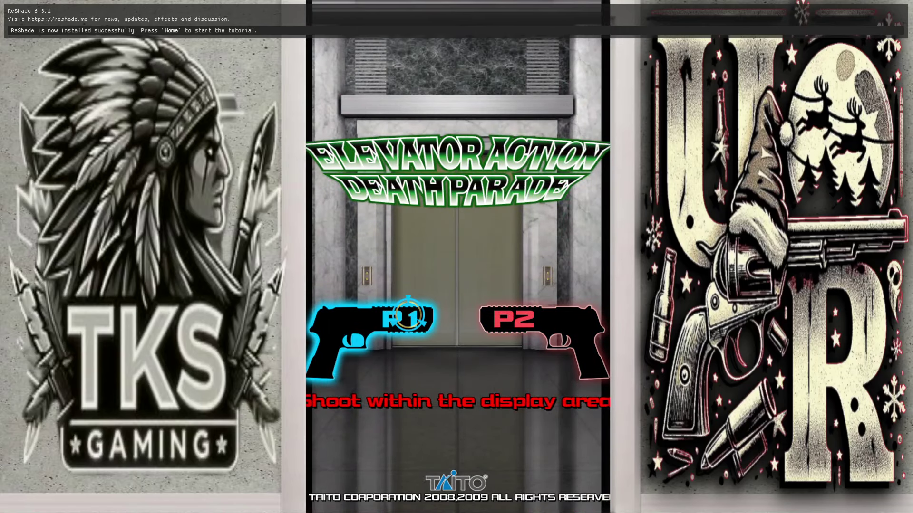
# Start a Player 1 game to check the custom attraction doors, and return to TeknoParrot.
pyautogui.click(409, 316)
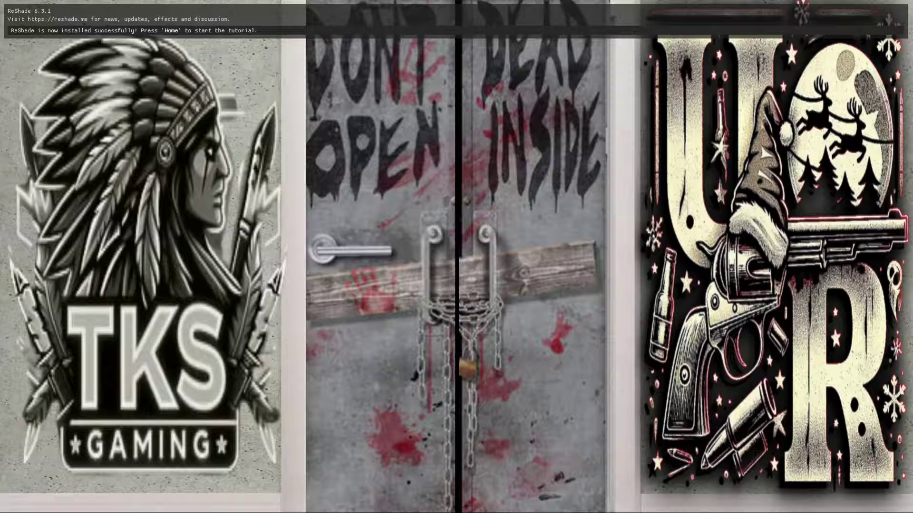
pyautogui.hotkey('alt', 'Tab')
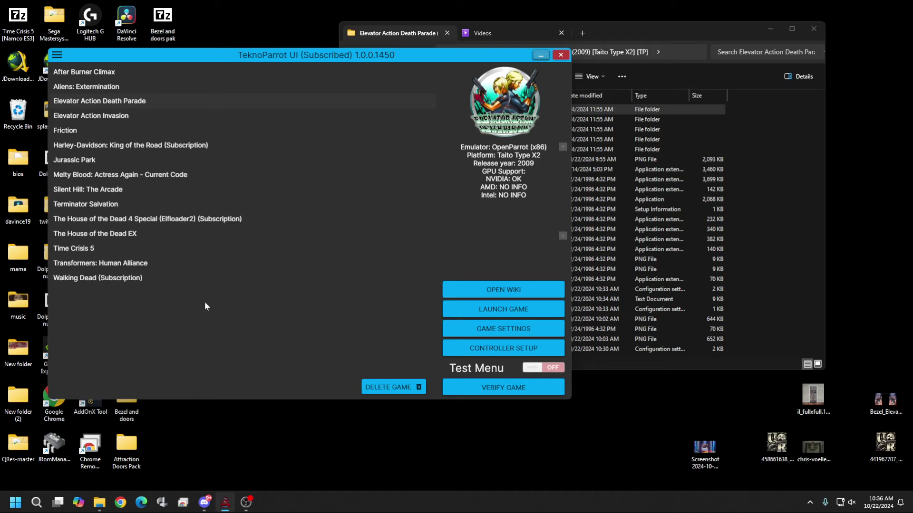
# Switch to Chrome, open reshade.me and download the ReShade 6.3.1 installer without full add-on support.
pyautogui.moveTo(94, 509)
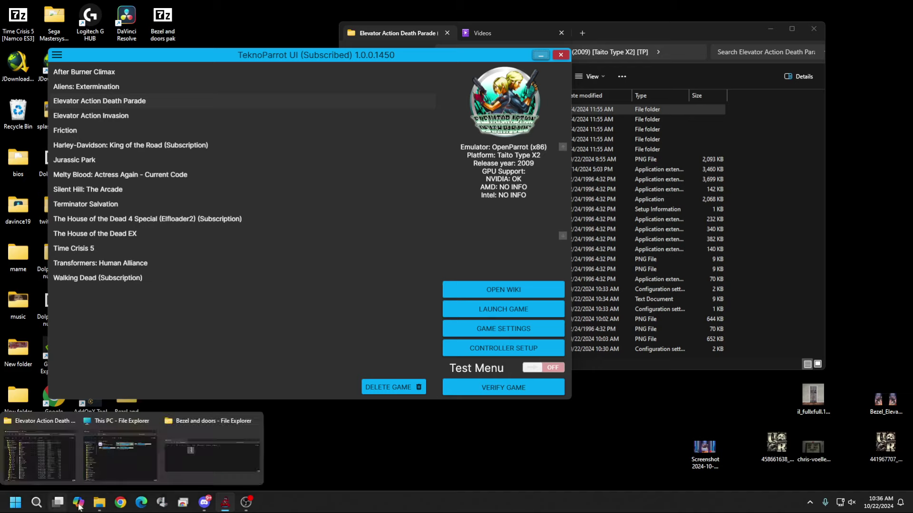
pyautogui.click(120, 502)
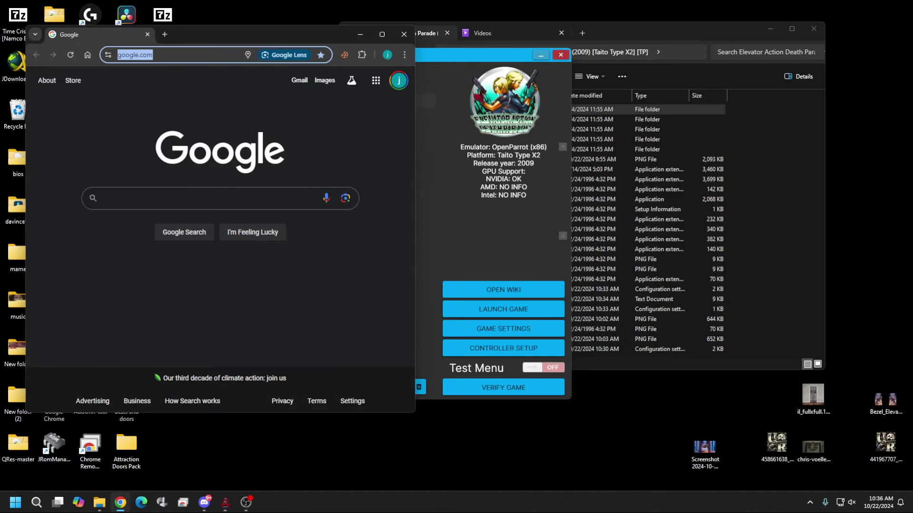
pyautogui.write('re')
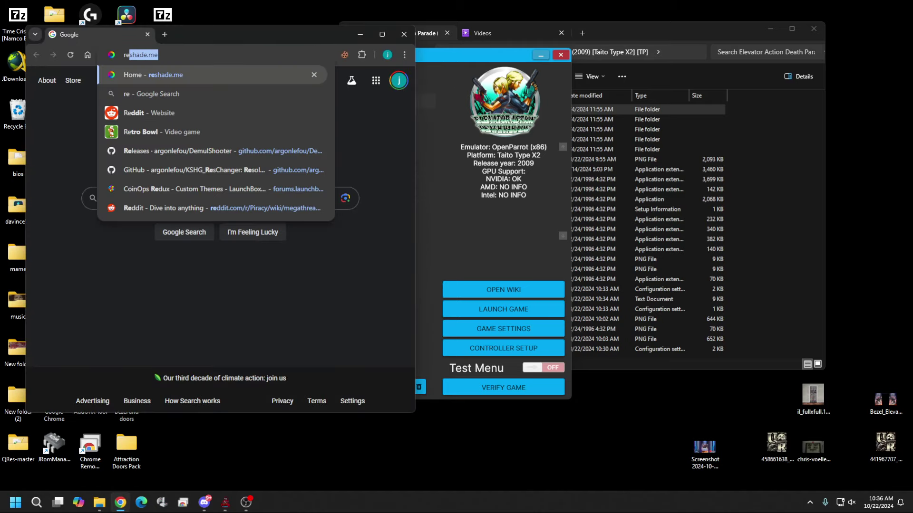
pyautogui.press('Return')
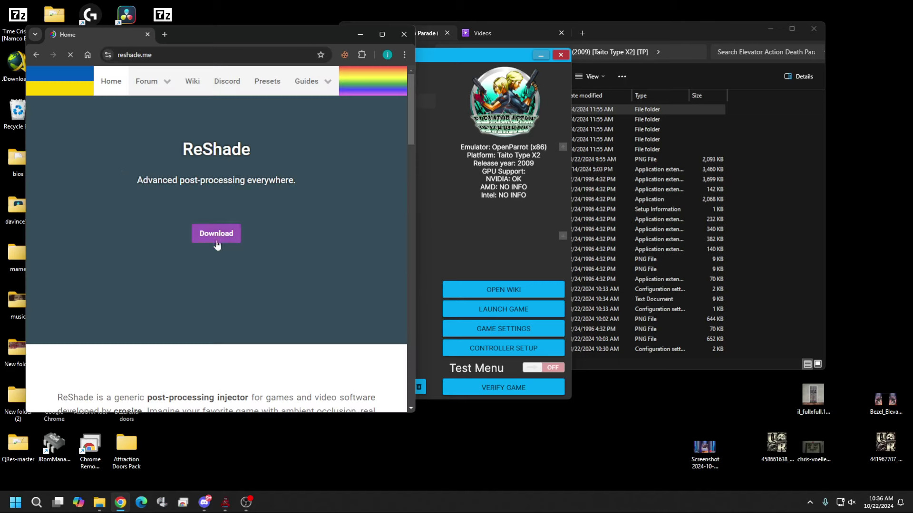
pyautogui.click(216, 241)
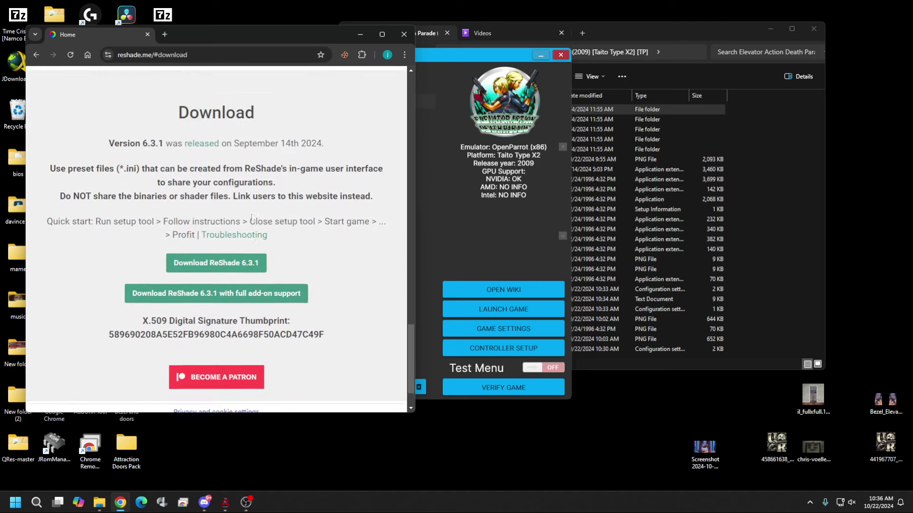
pyautogui.scroll(-2, 252, 218)
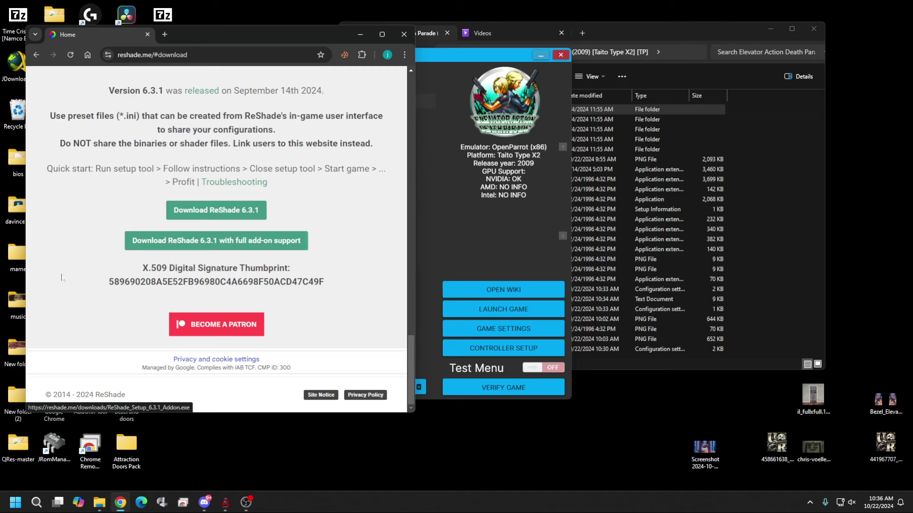
pyautogui.click(223, 215)
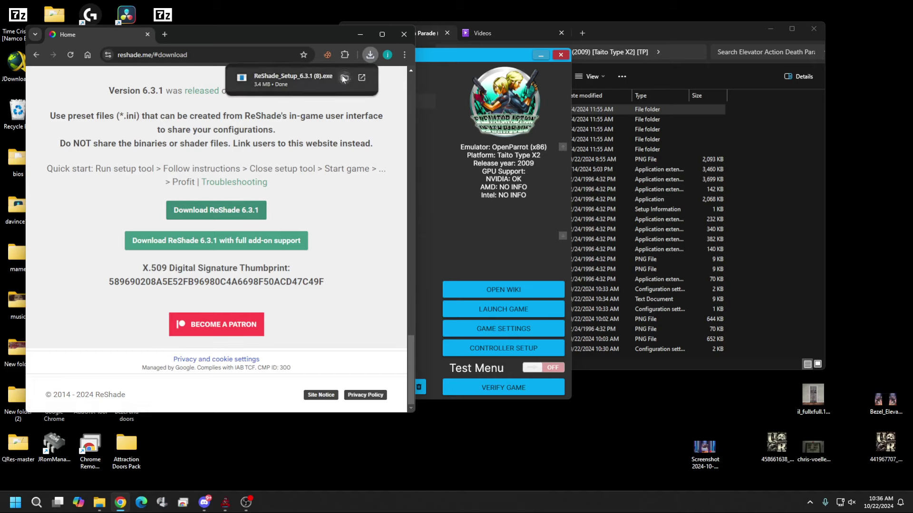
# Run the downloaded ReShade setup and choose Game from F:\Tekno Standalone\TeknoParrot\Elevator Action Death Parade (2009) [Taito Type X2] [TP] as the target.
pyautogui.click(324, 78)
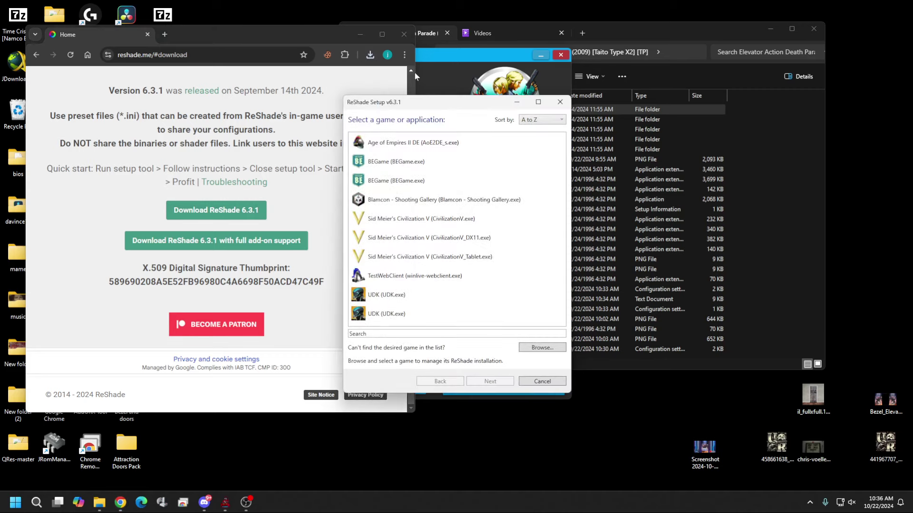
pyautogui.click(527, 350)
pyautogui.scroll(-3, 395, 229)
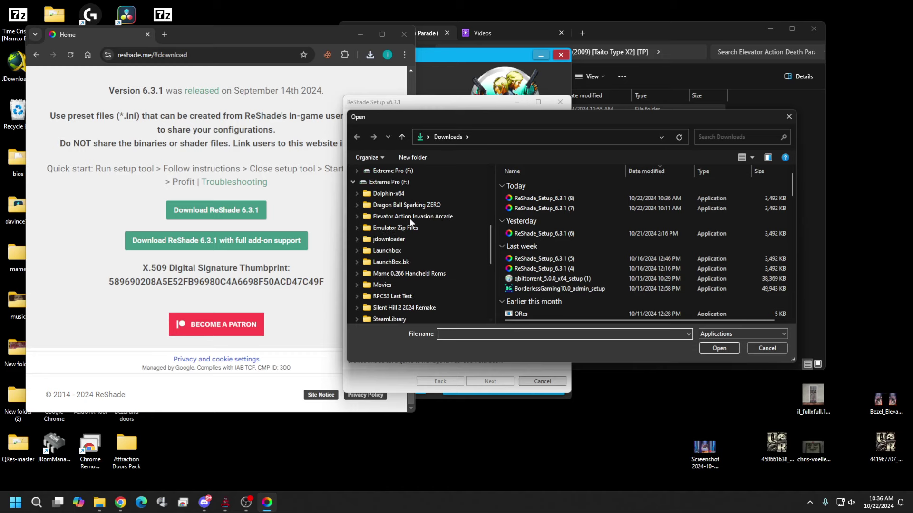
pyautogui.click(413, 251)
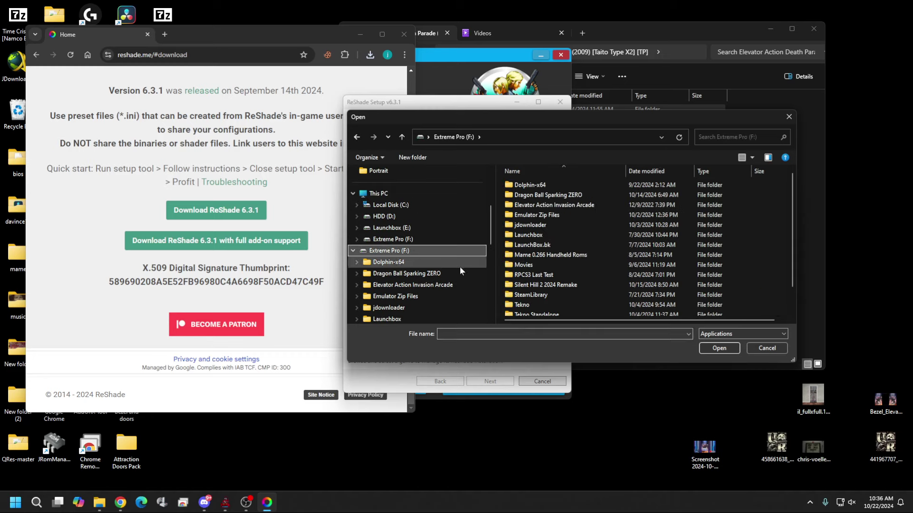
pyautogui.scroll(-2, 547, 238)
pyautogui.doubleClick(536, 292)
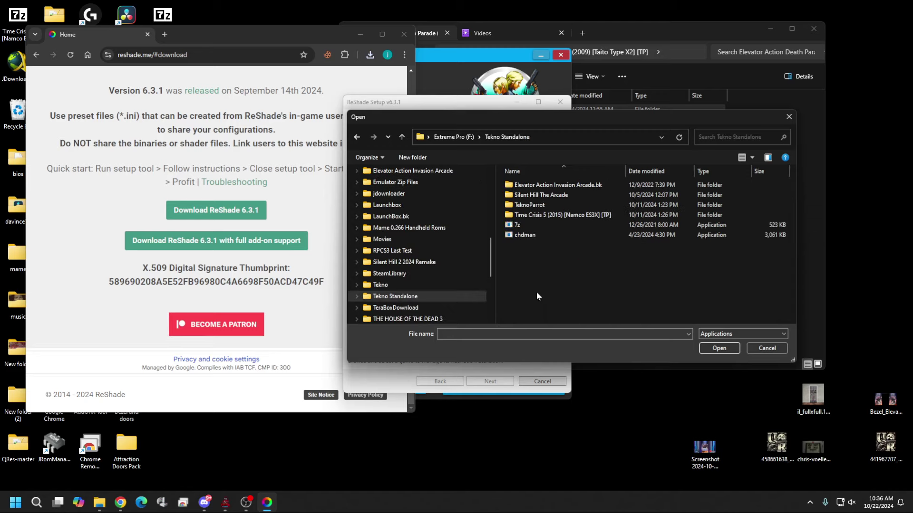
pyautogui.doubleClick(530, 205)
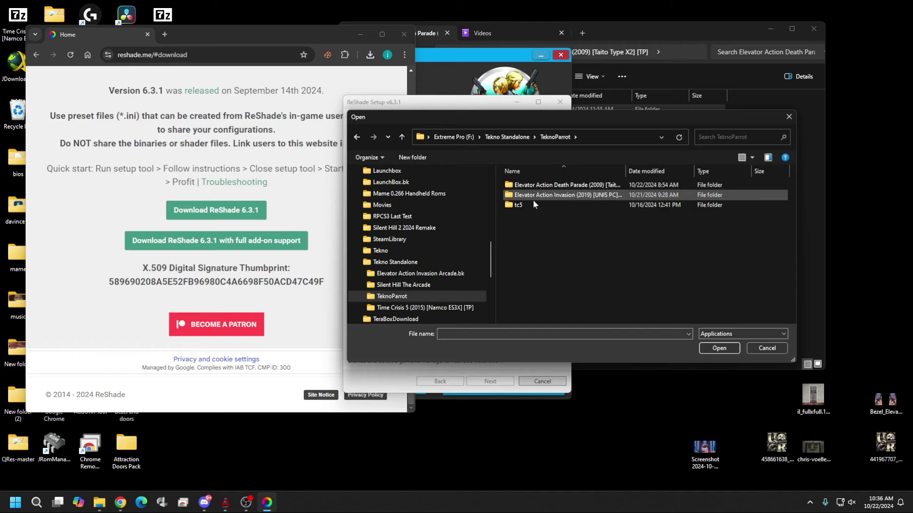
pyautogui.doubleClick(545, 187)
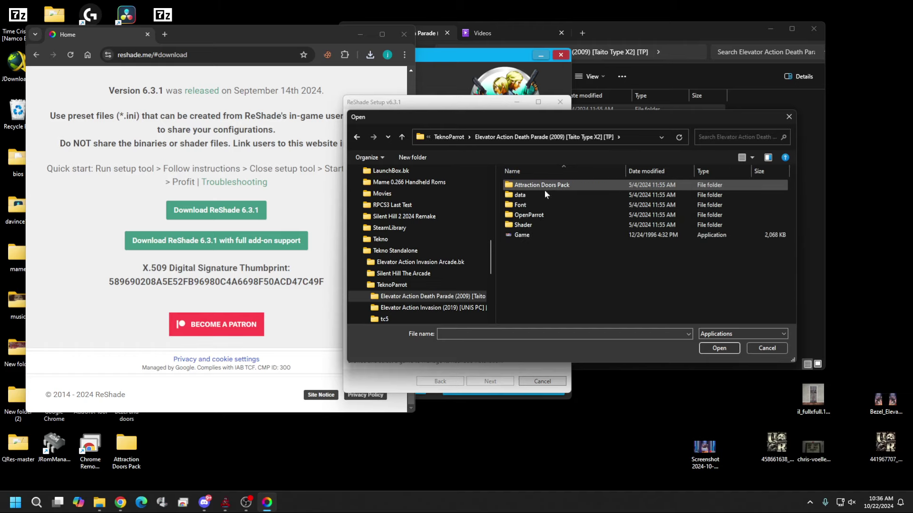
pyautogui.click(536, 234)
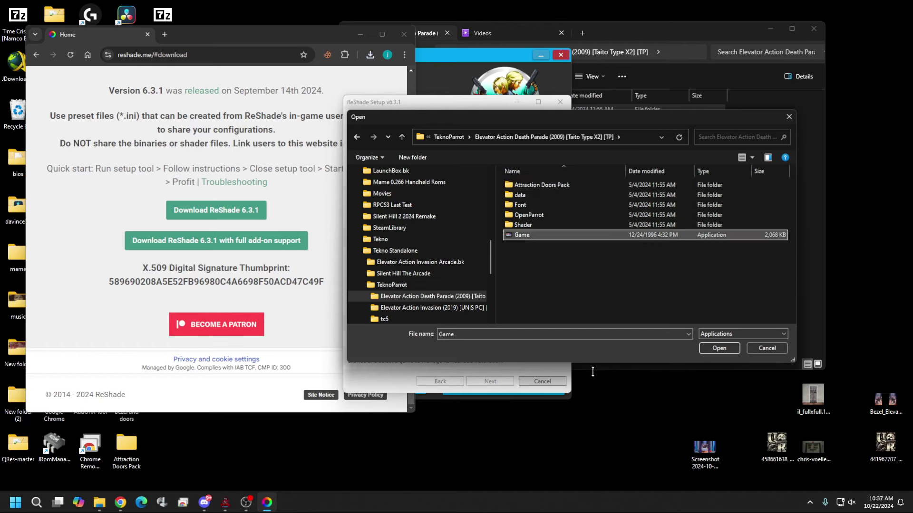
pyautogui.click(720, 350)
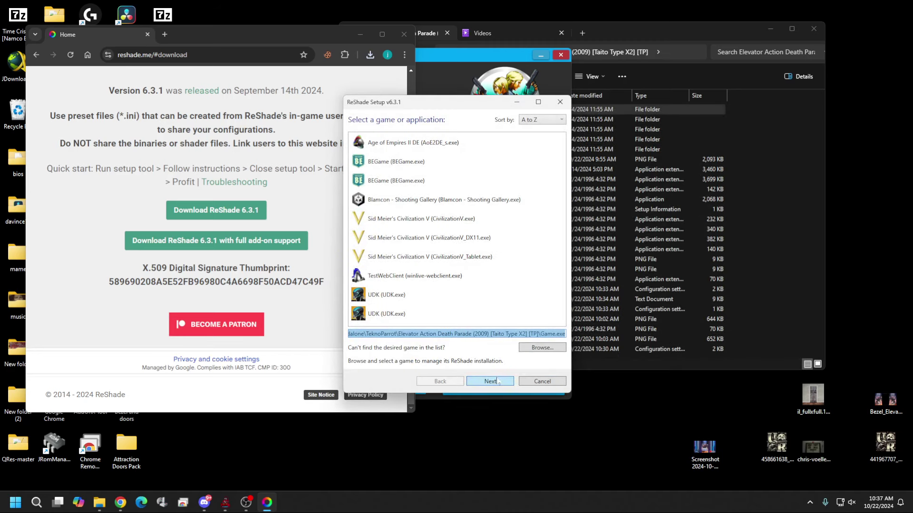
# Uninstall the existing ReShade and effects from the game, keeping DirectX 9 as the rendering API, and finish the setup.
pyautogui.click(498, 382)
pyautogui.click(480, 379)
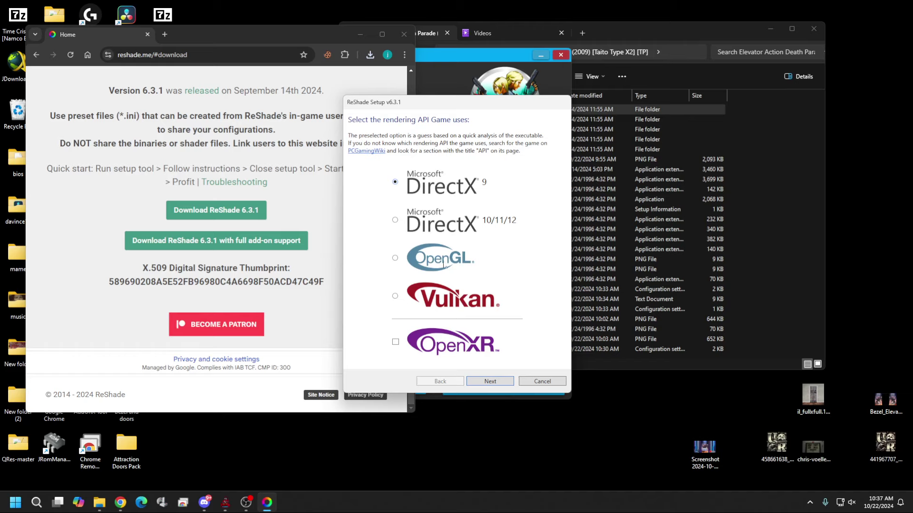
pyautogui.click(485, 382)
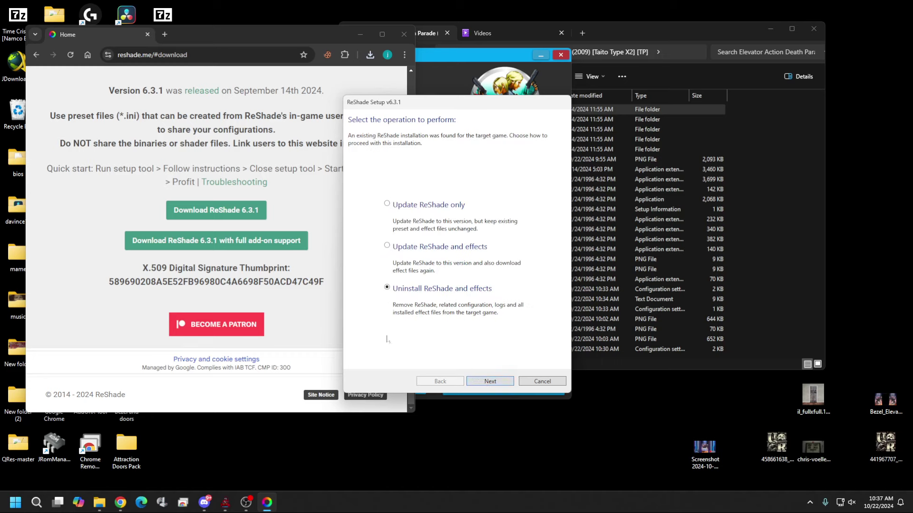
pyautogui.click(490, 383)
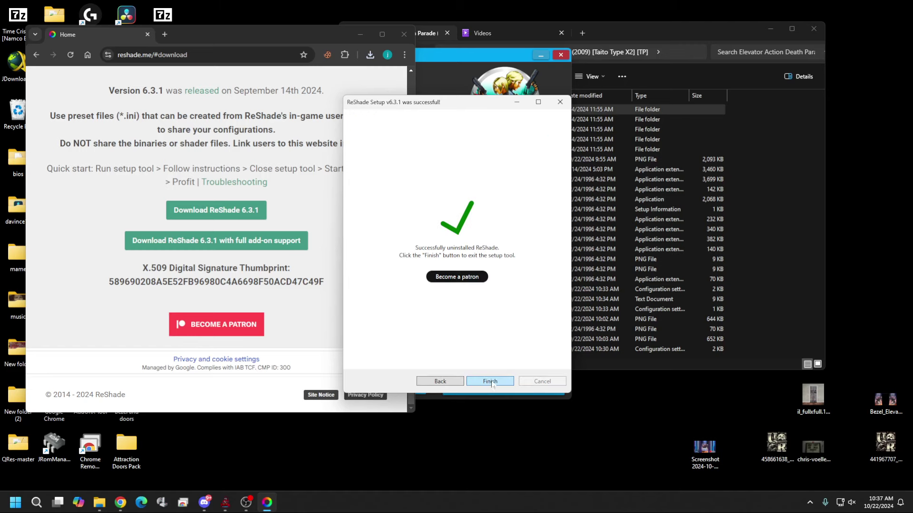
pyautogui.click(491, 381)
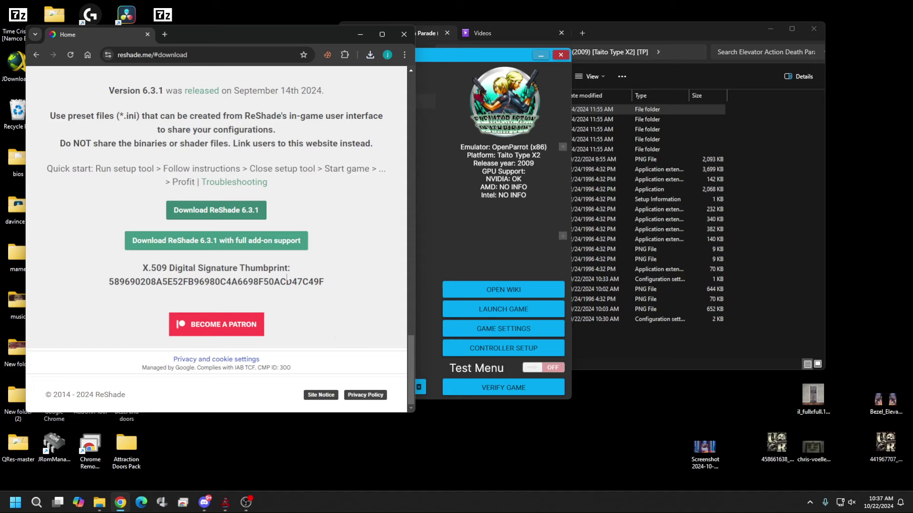
# Run the ReShade 6.3.1 setup again from the recent downloads and choose the Elevator Action Death Parade Game application.
pyautogui.click(370, 54)
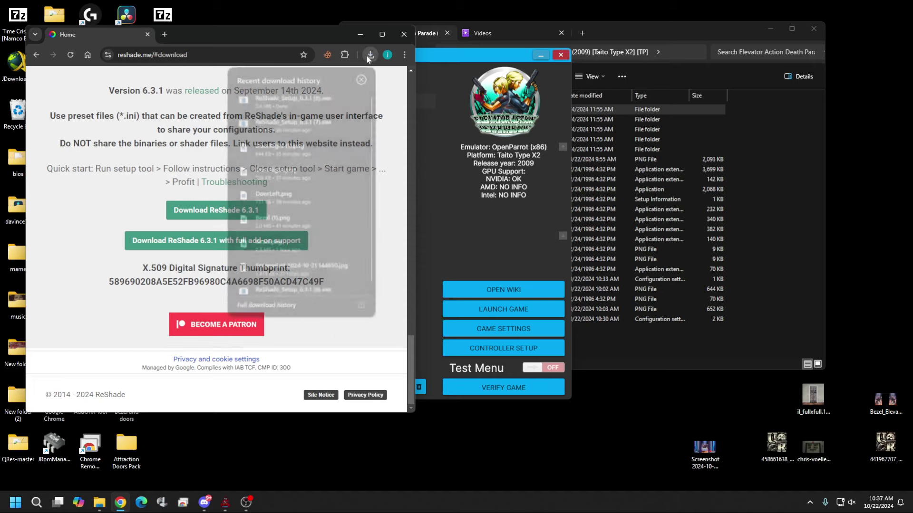
pyautogui.click(287, 100)
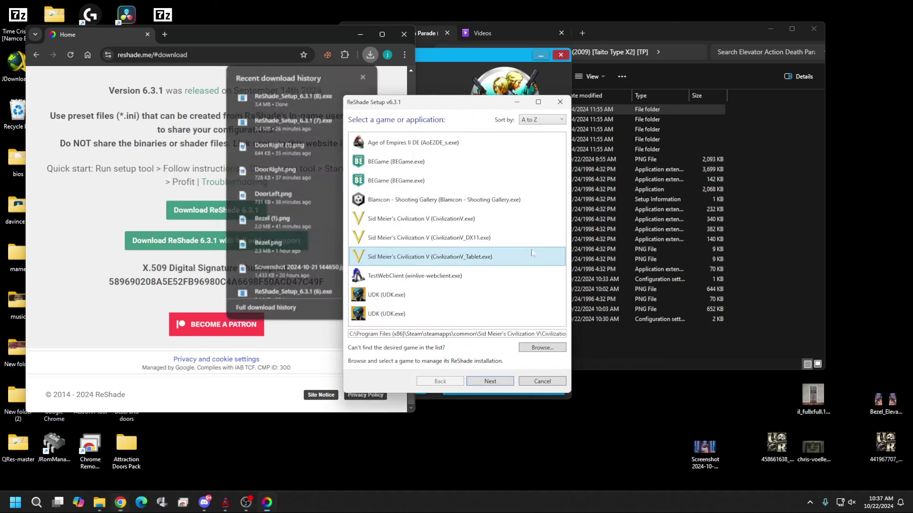
pyautogui.click(532, 350)
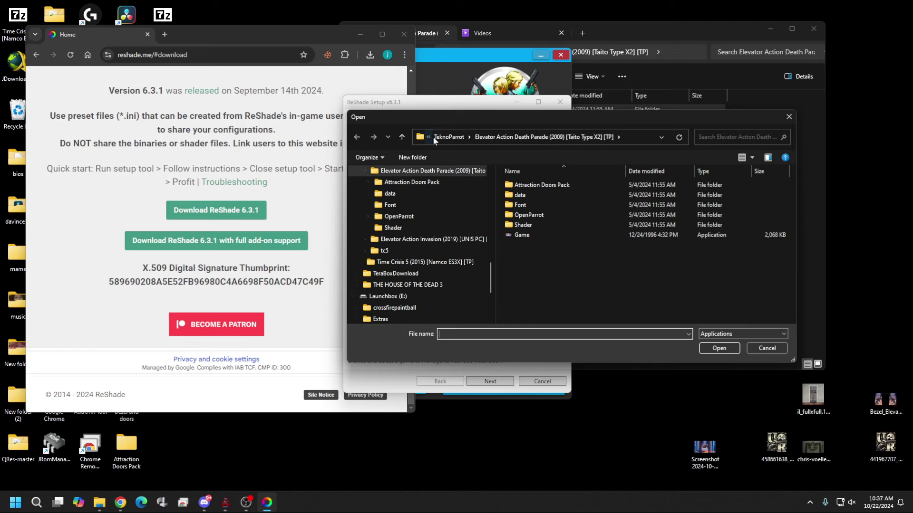
pyautogui.click(526, 235)
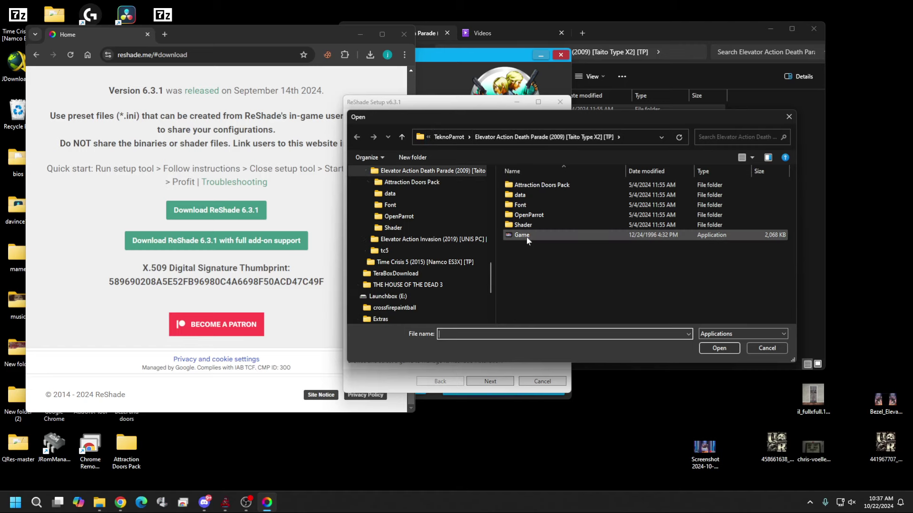
pyautogui.click(730, 352)
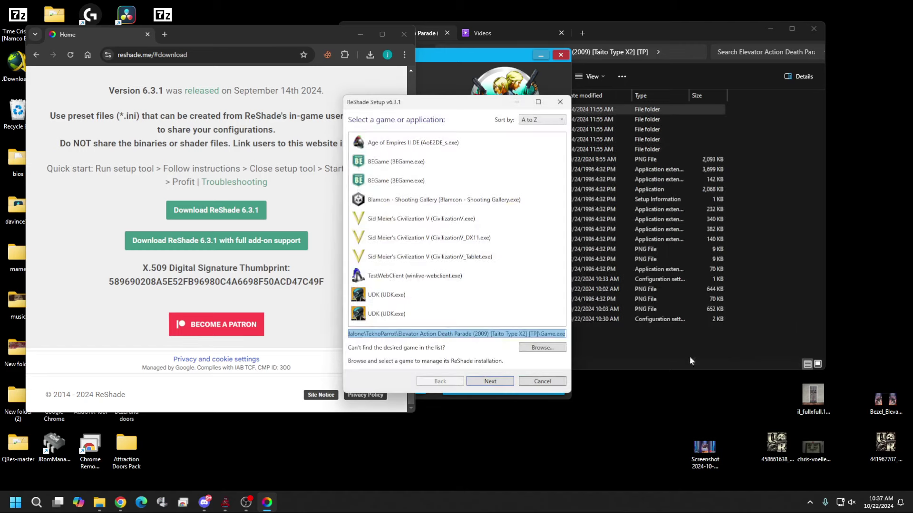
# Install ReShade for DirectX 9 with the Standard effects and SweetFX by CeeJay.dk packages, and finish the setup.
pyautogui.click(490, 382)
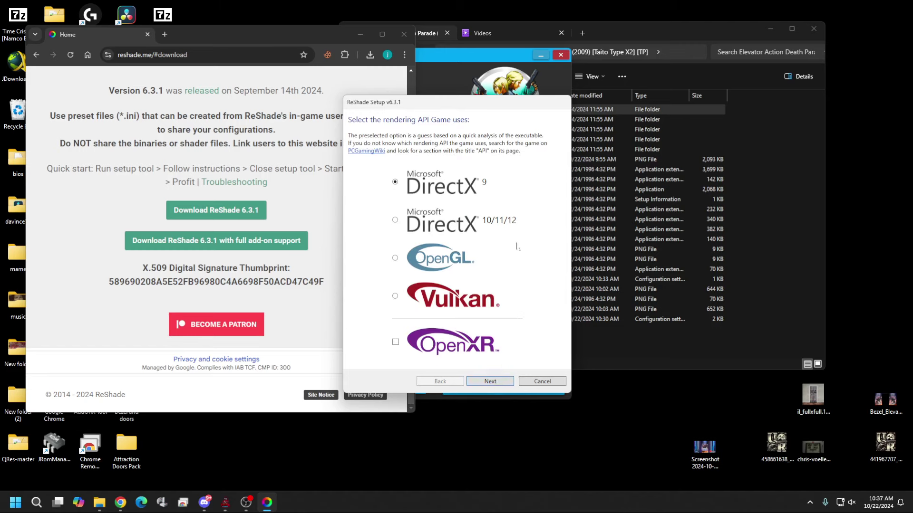
pyautogui.click(498, 382)
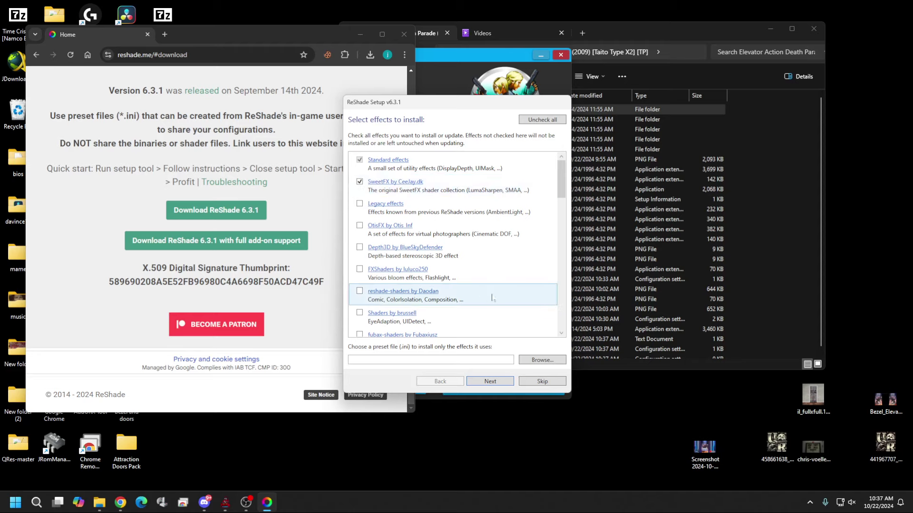
pyautogui.click(484, 382)
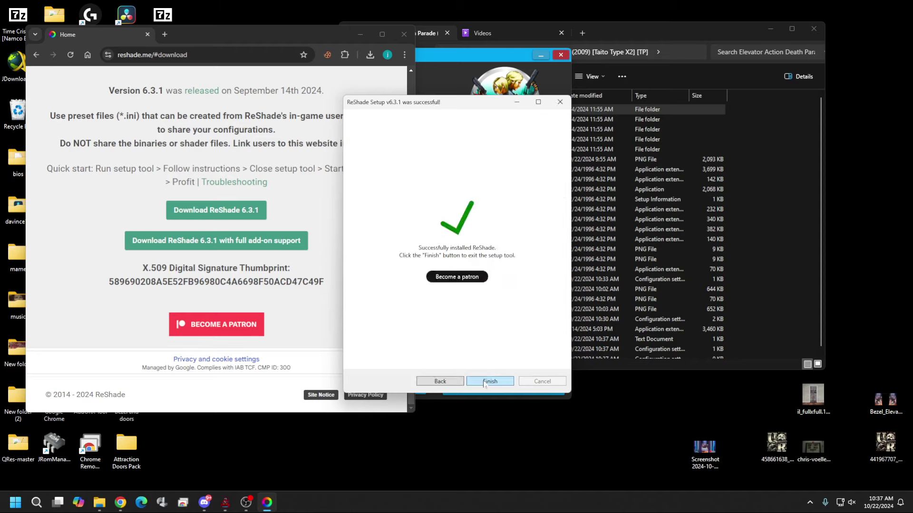
pyautogui.click(486, 382)
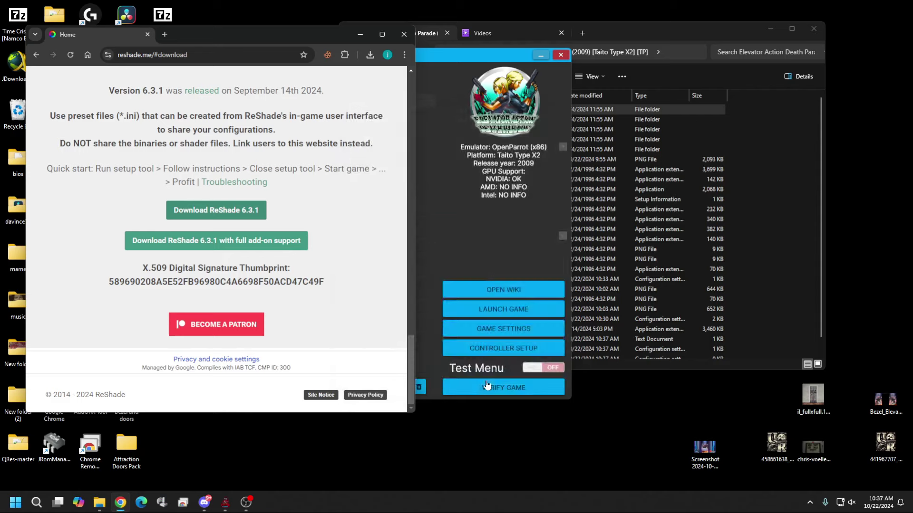
# Minimize the browser and launch Elevator Action Death Parade from TeknoParrot.
pyautogui.click(363, 33)
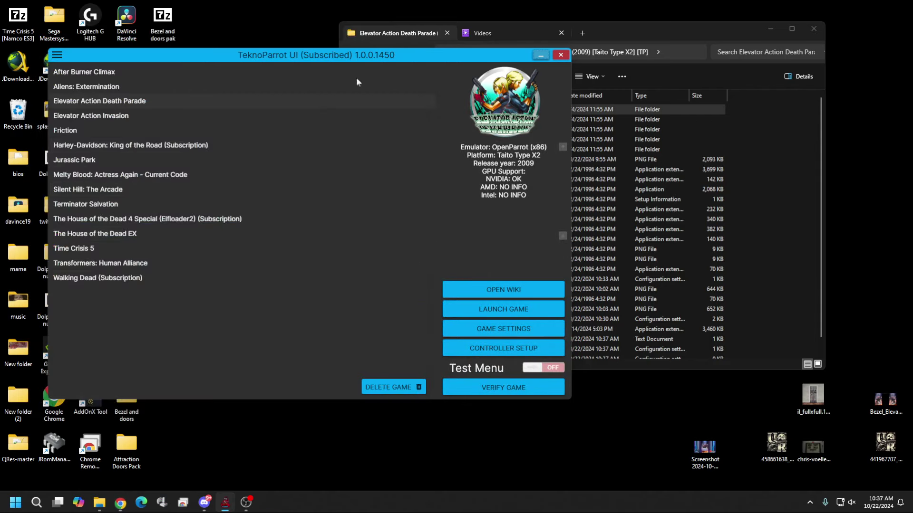
pyautogui.click(494, 310)
pyautogui.click(487, 310)
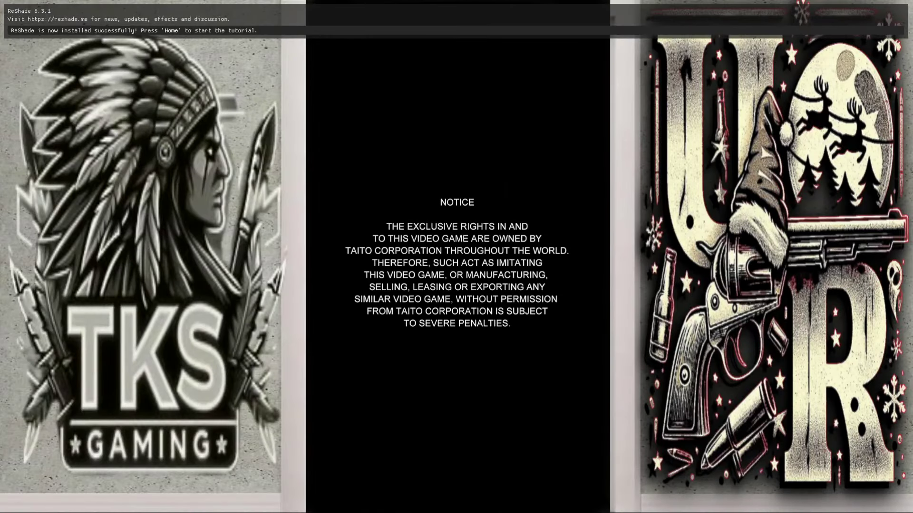
# Open the ReShade overlay in game, skip its tutorial and enable the CA [ChromaticAberration.fx] effect.
pyautogui.press('Home')
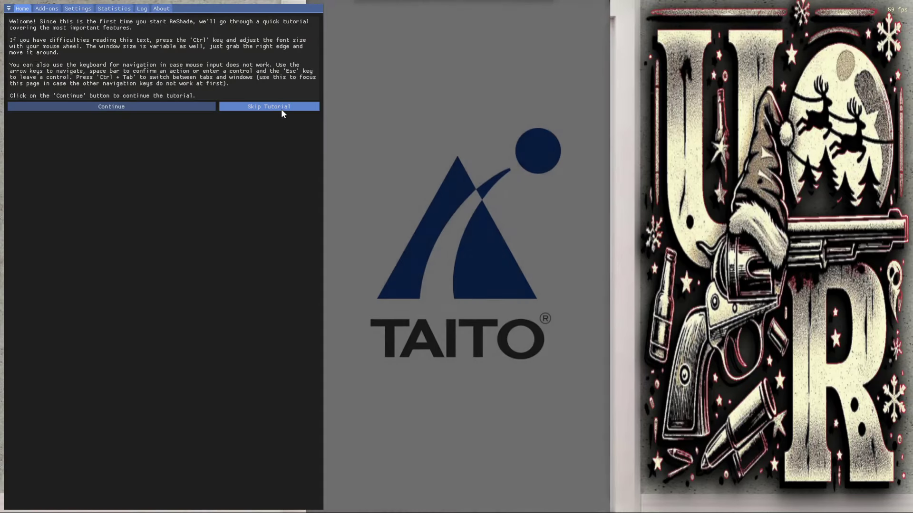
pyautogui.click(281, 109)
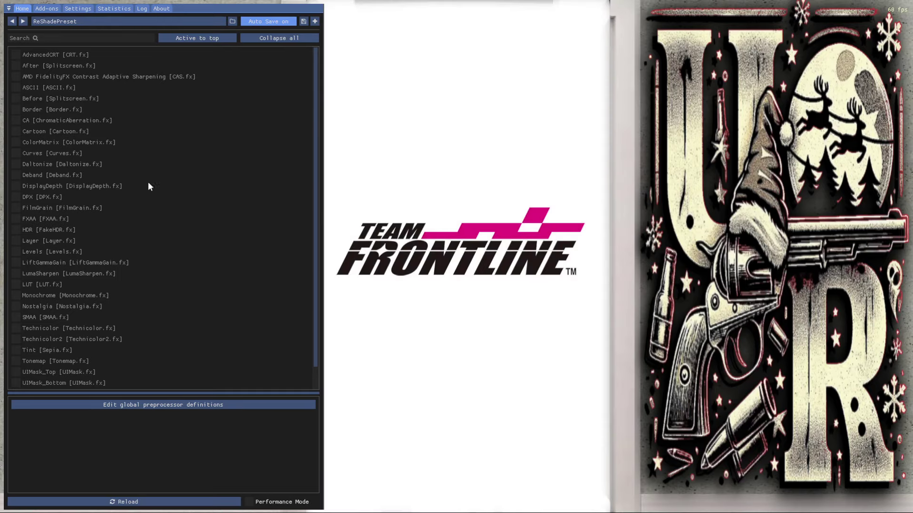
pyautogui.click(104, 120)
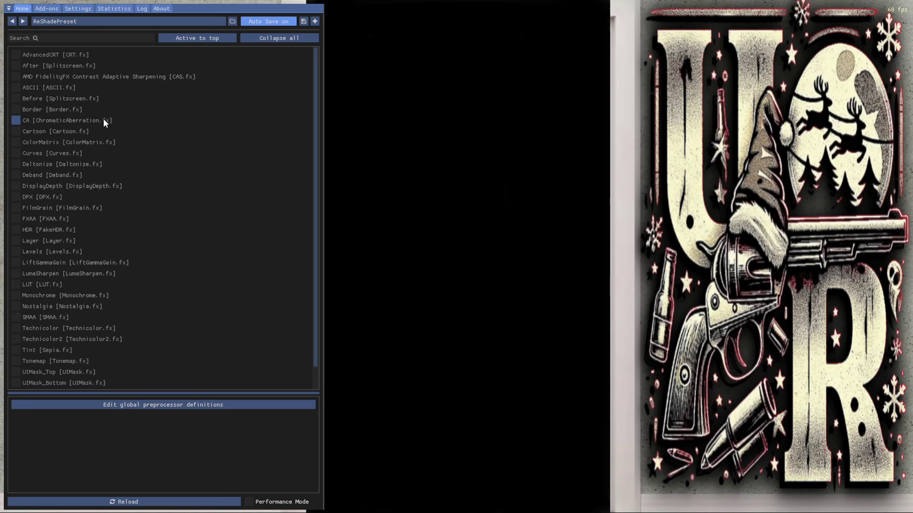
# Replace the CA effect with Border [Border.fx] and set its border color to white (R 255, G 255, B 255).
pyautogui.click(104, 120)
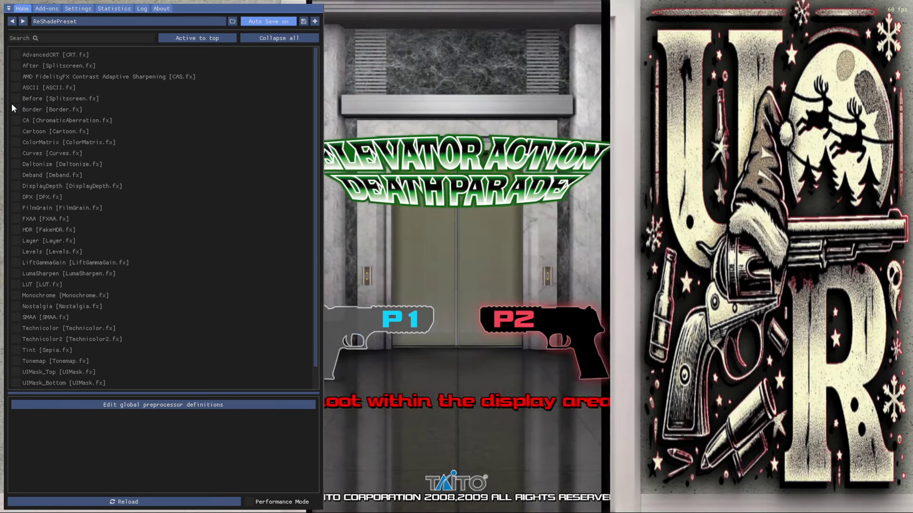
pyautogui.click(16, 110)
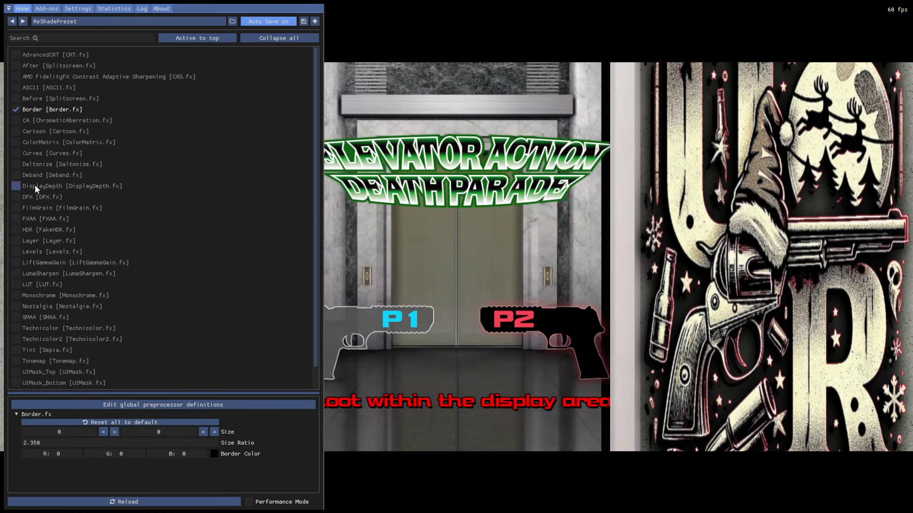
pyautogui.click(214, 455)
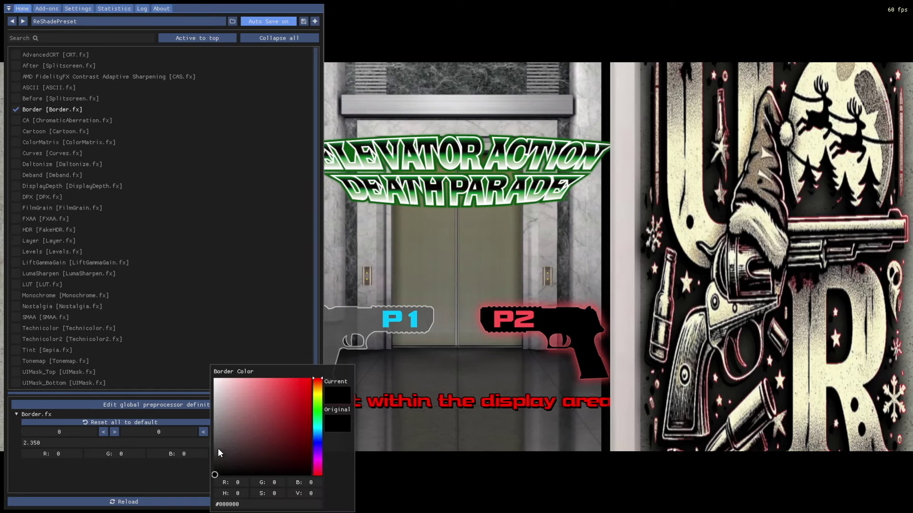
pyautogui.moveTo(218, 448); pyautogui.dragTo(201, 361)
pyautogui.click(171, 483)
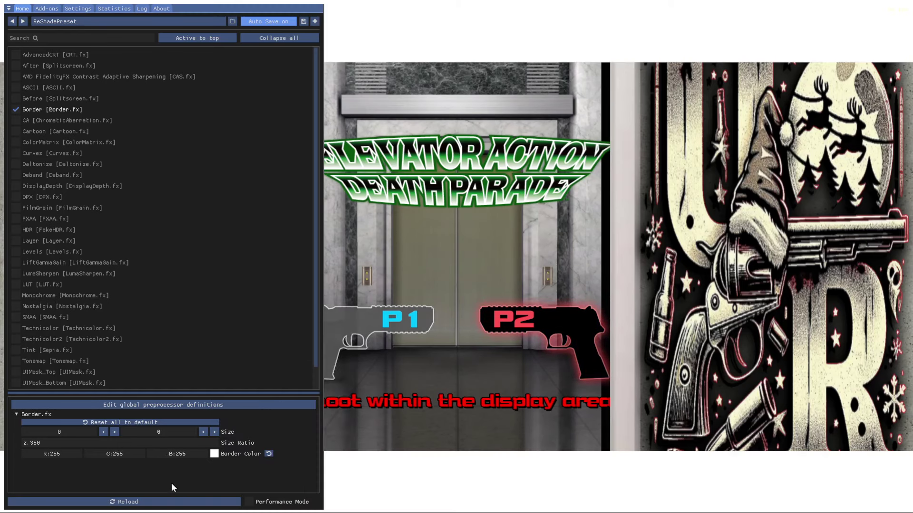
# Increase the second Size value of the Border effect to 10 pixels.
pyautogui.click(215, 431)
pyautogui.click(215, 432)
pyautogui.click(215, 432)
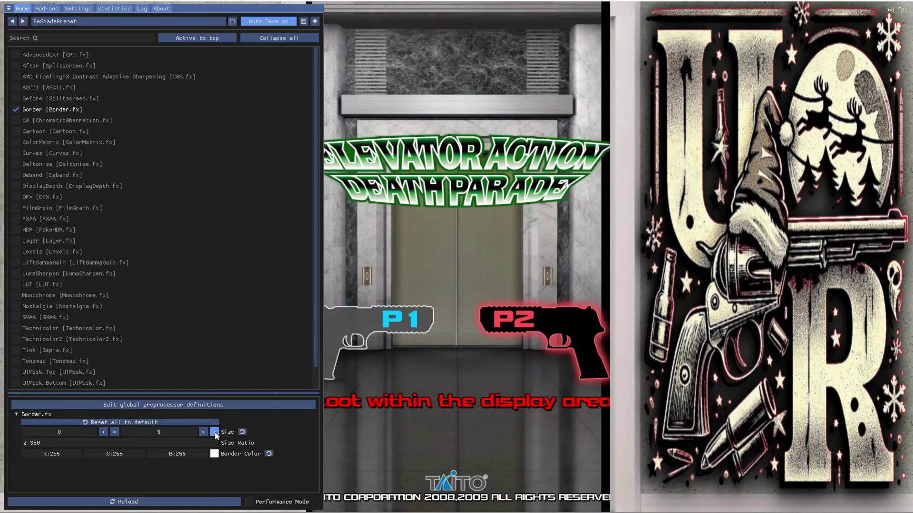
pyautogui.click(215, 431)
pyautogui.click(215, 432)
pyautogui.click(215, 431)
pyautogui.click(215, 432)
pyautogui.click(215, 432)
pyautogui.click(214, 432)
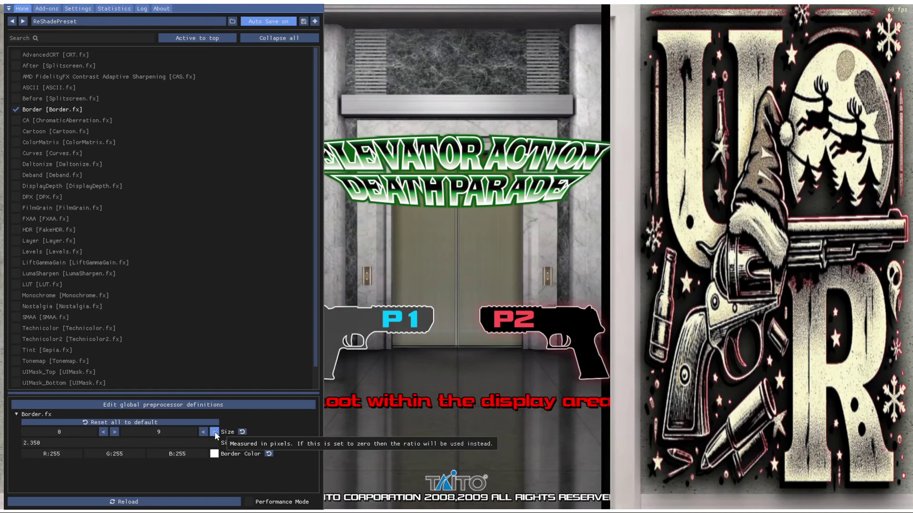
pyautogui.click(214, 432)
# Set the first Size value of the Border effect to 12 pixels and bring the second value to 12 as well.
pyautogui.click(114, 431)
pyautogui.click(114, 432)
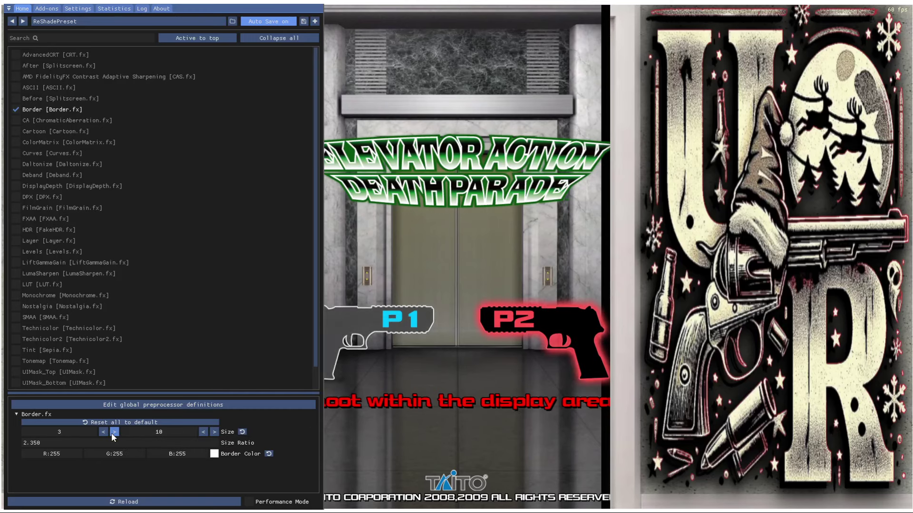
pyautogui.click(114, 431)
pyautogui.click(114, 431)
pyautogui.click(114, 432)
pyautogui.click(114, 432)
pyautogui.click(114, 432)
pyautogui.click(114, 432)
pyautogui.click(115, 432)
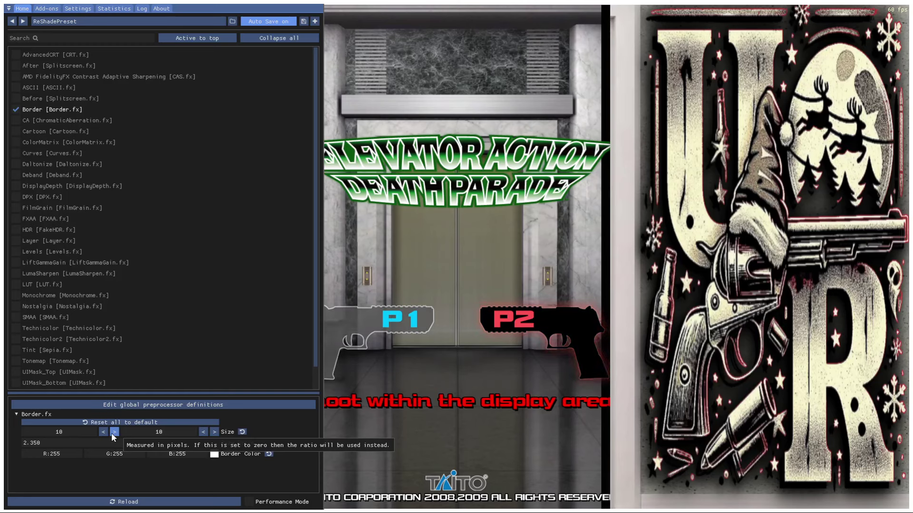
pyautogui.click(115, 432)
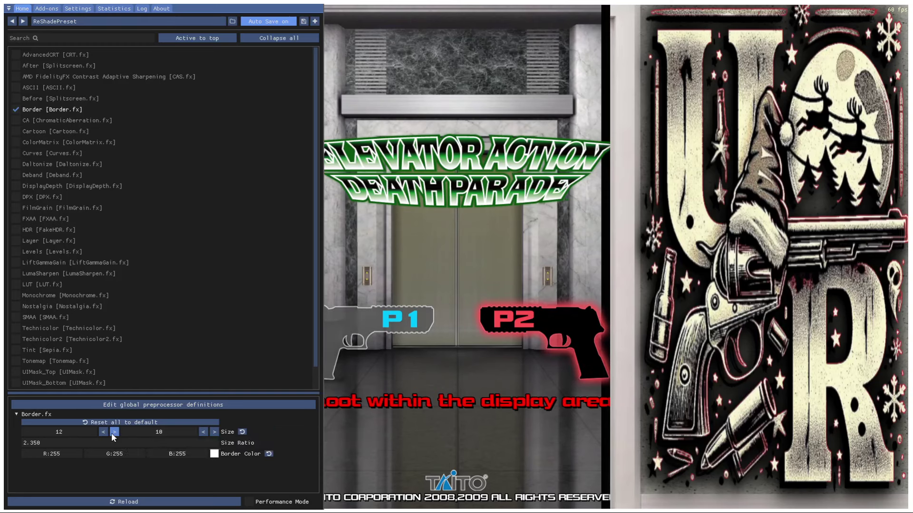
pyautogui.click(114, 432)
pyautogui.click(215, 431)
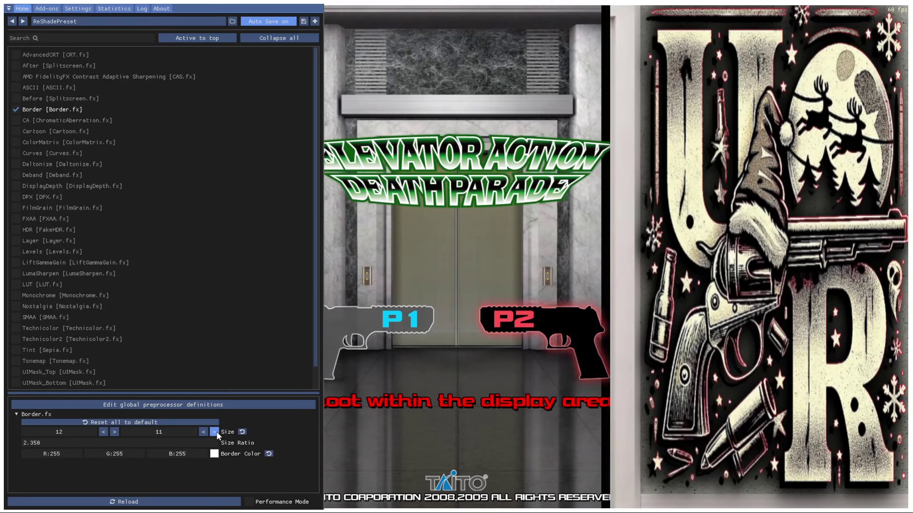
pyautogui.click(214, 432)
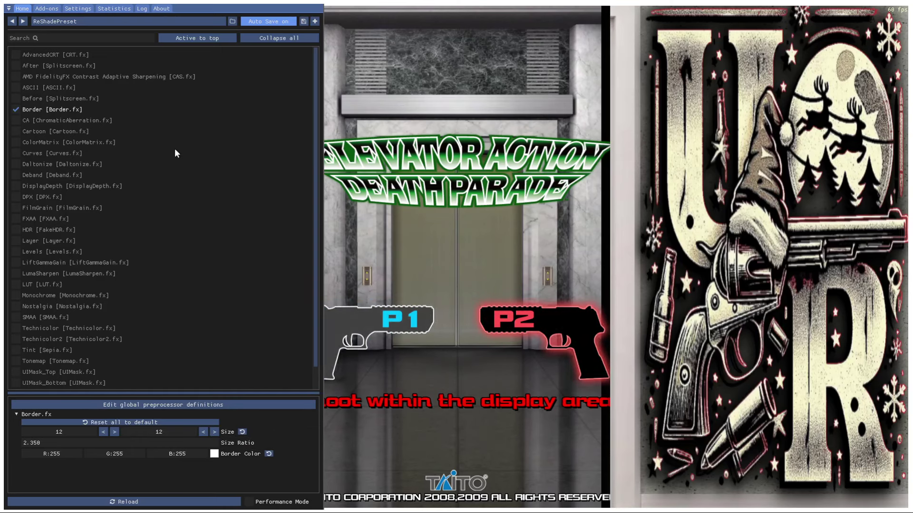
# Enable the Technicolor2 [Technicolor2.fx] and HDR [FakeHDR.fx] effects, and close the ReShade overlay to start the game as P1.
pyautogui.scroll(-1, 125, 251)
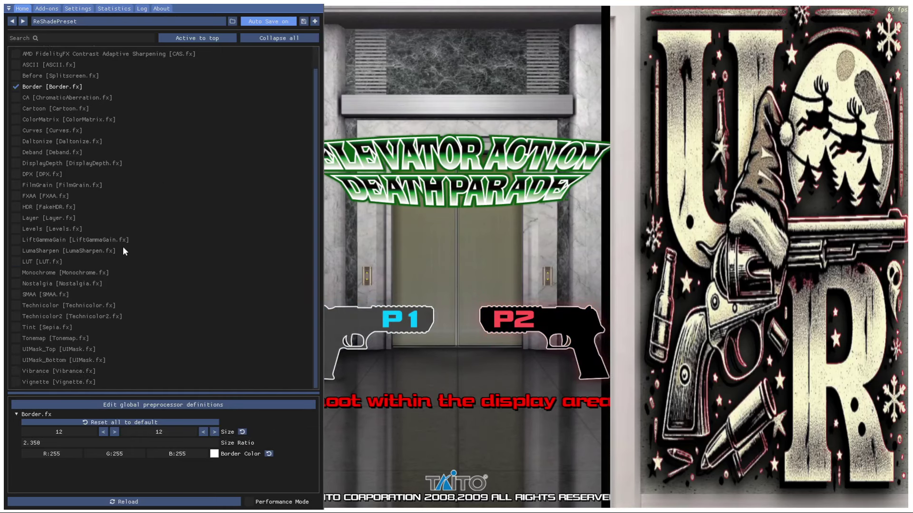
pyautogui.click(15, 317)
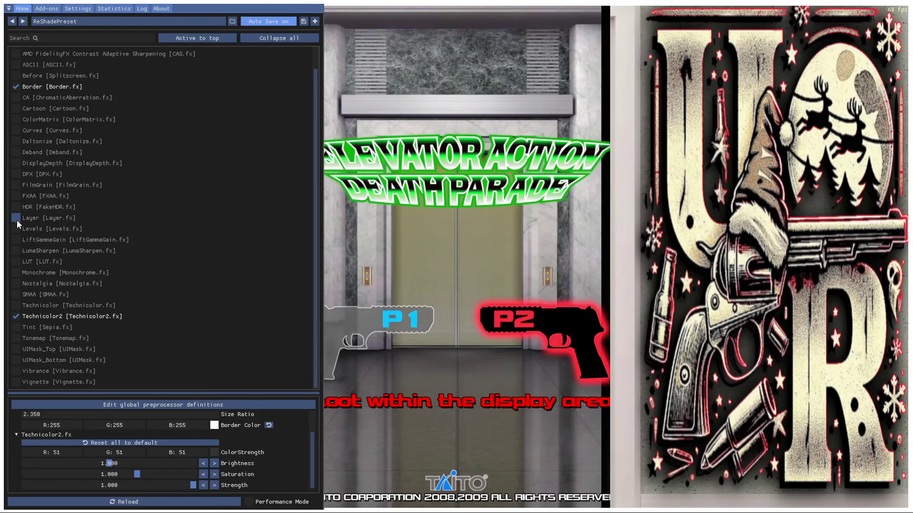
pyautogui.click(21, 205)
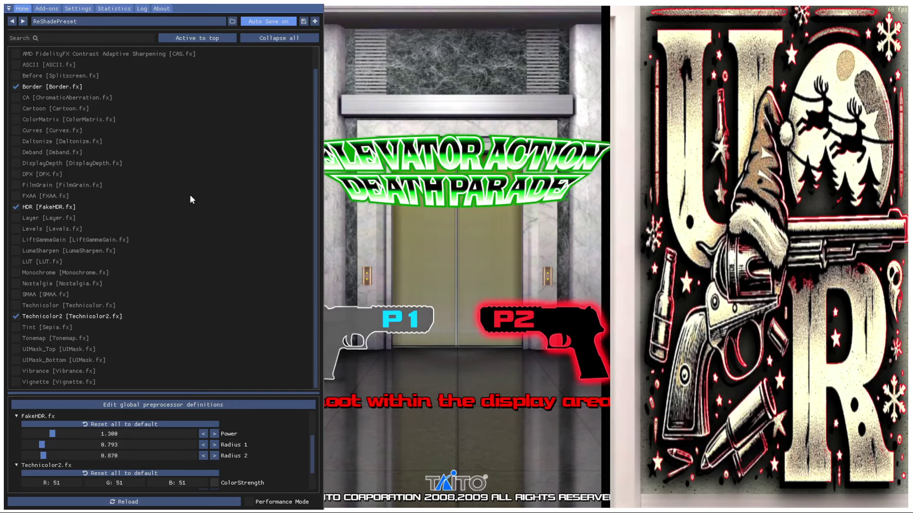
pyautogui.press('Home')
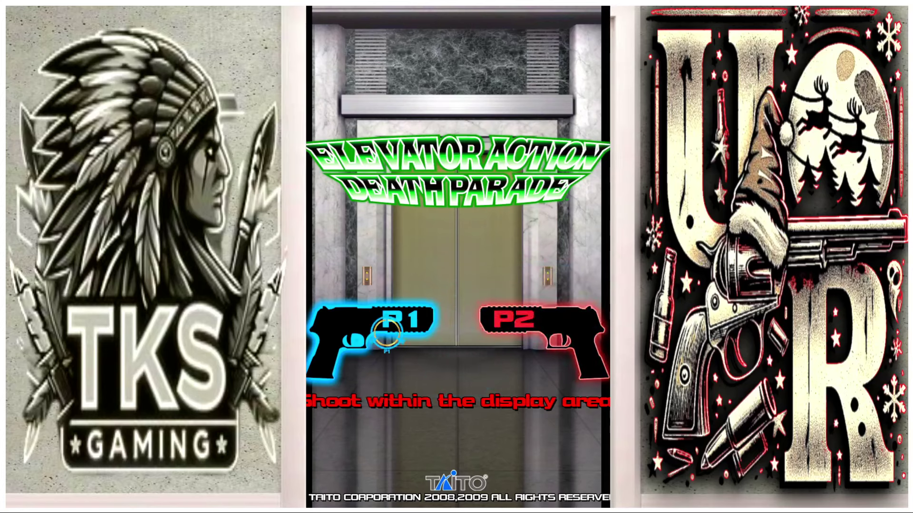
pyautogui.click(386, 333)
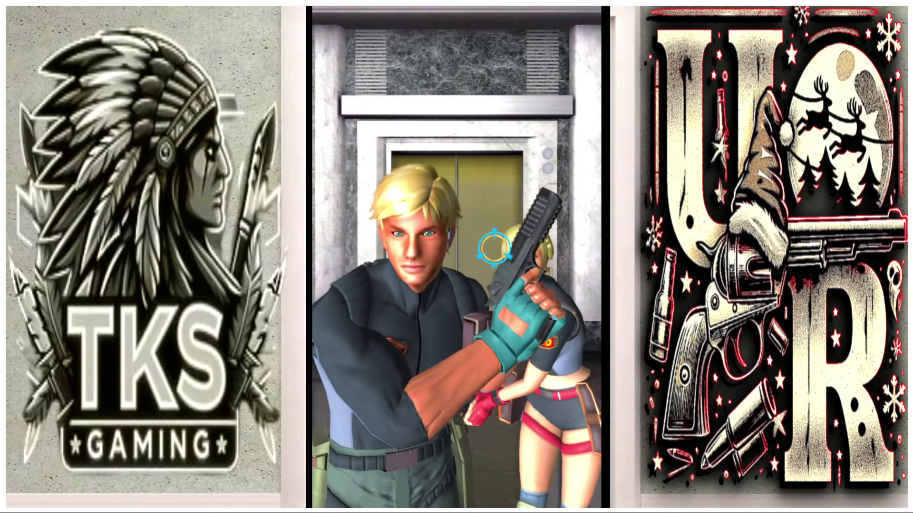